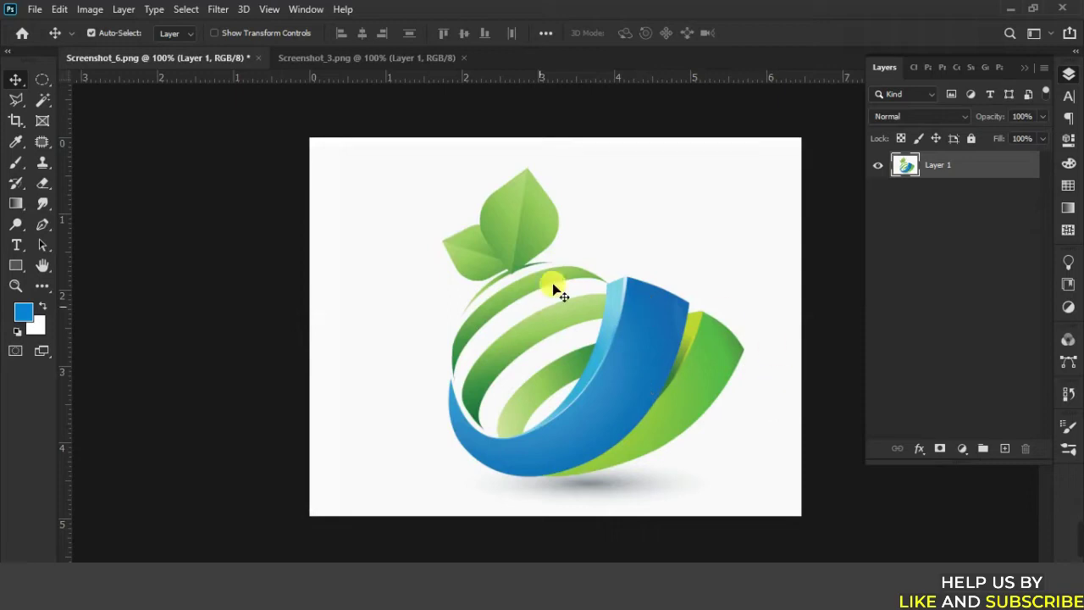
# Glance at Screenshot_3.png, return to the Screenshot_6.png leaf logo, and select the Magic Wand tool
pyautogui.click(352, 59)
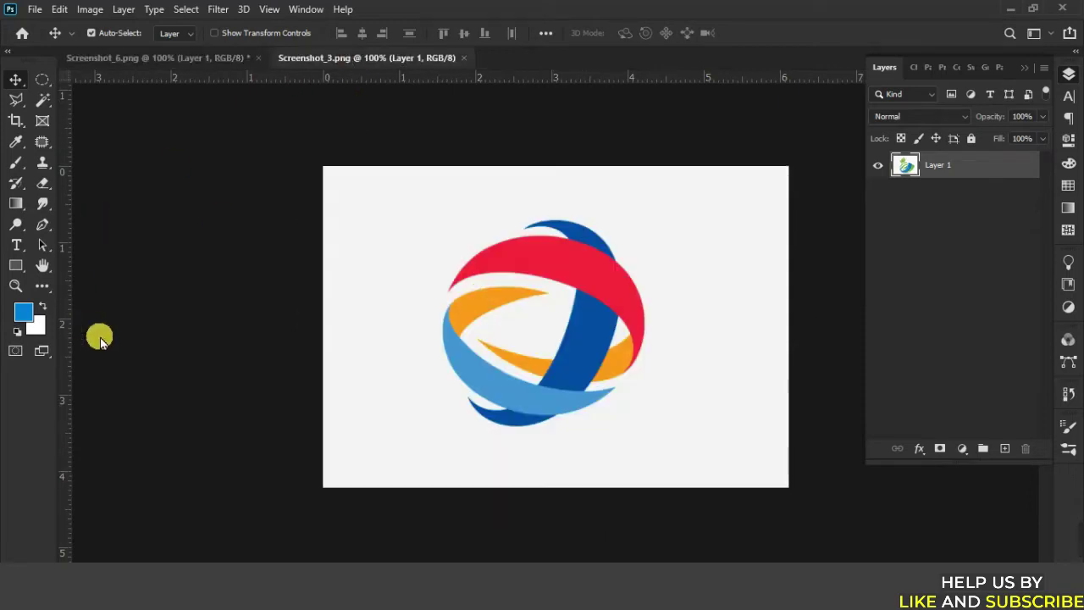
pyautogui.click(177, 58)
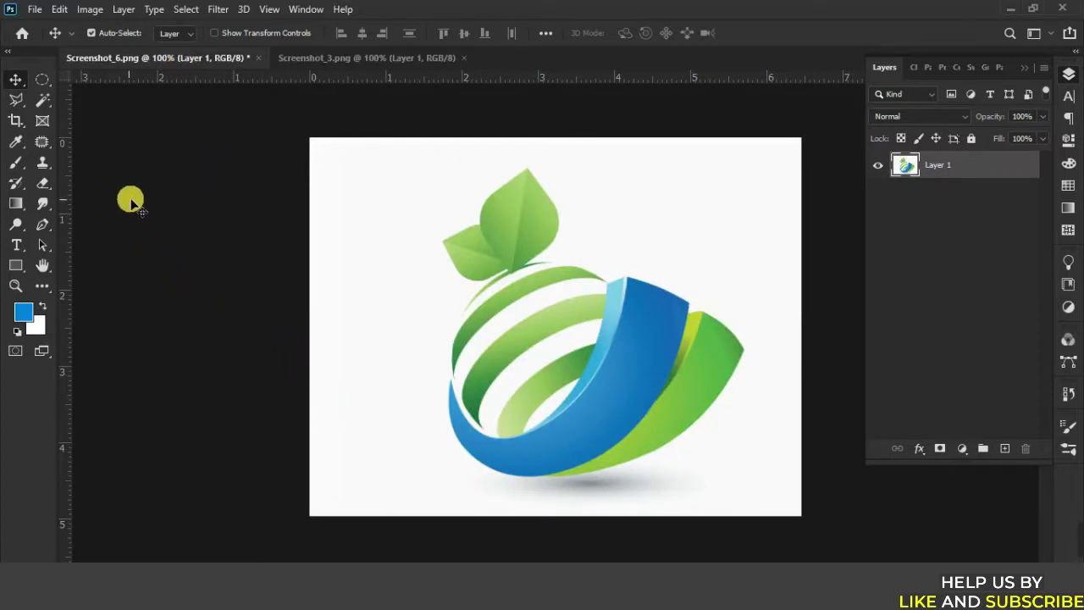
pyautogui.click(45, 101)
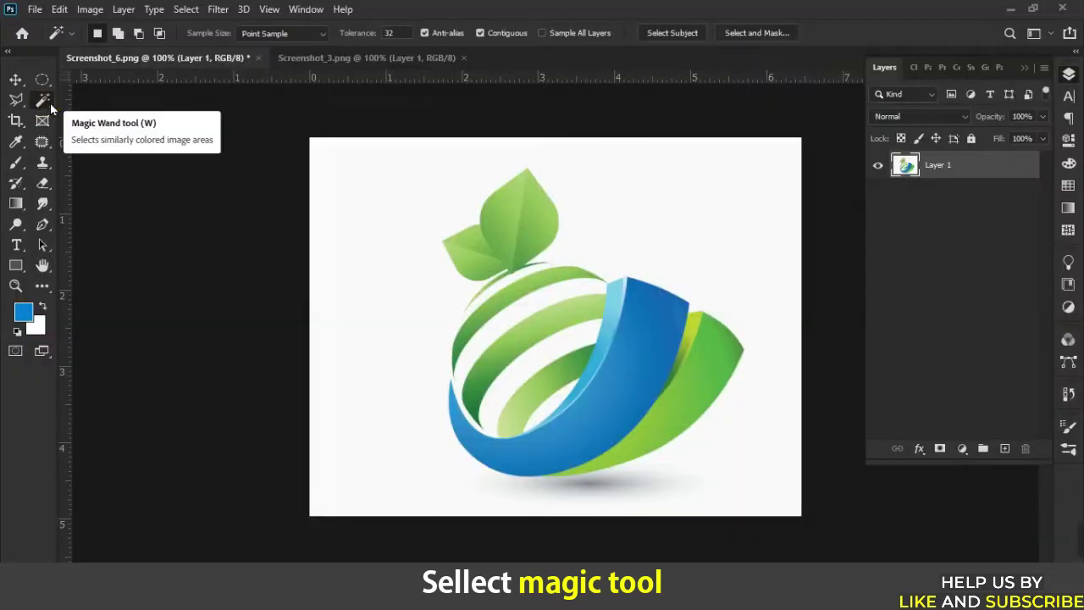
# Magic Wand the white background around the leaf logo, delete it, and deselect
pyautogui.moveTo(47, 102); pyautogui.dragTo(97, 134)
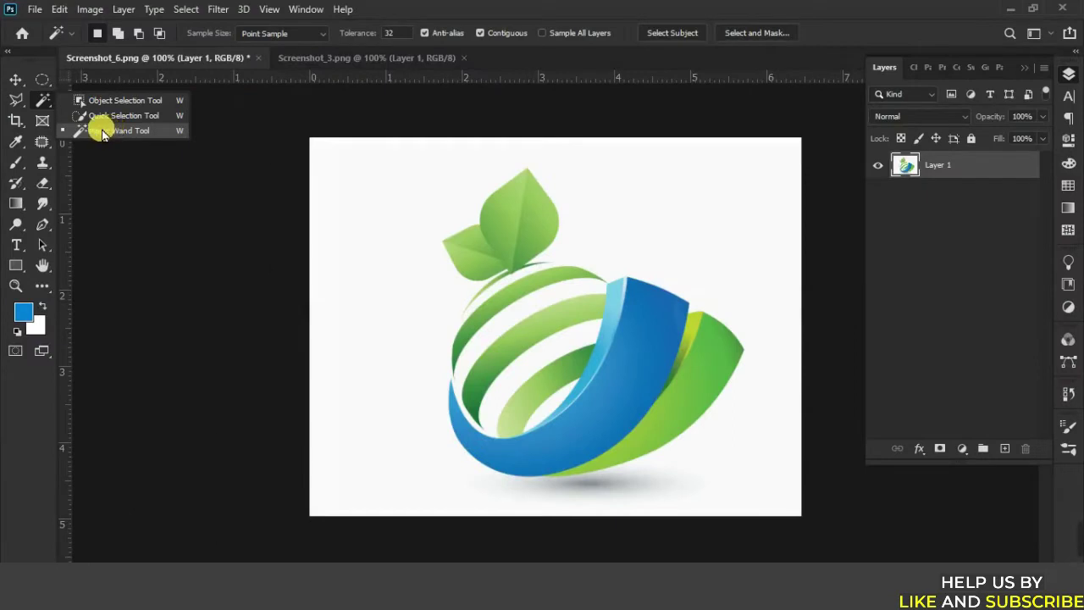
pyautogui.click(101, 132)
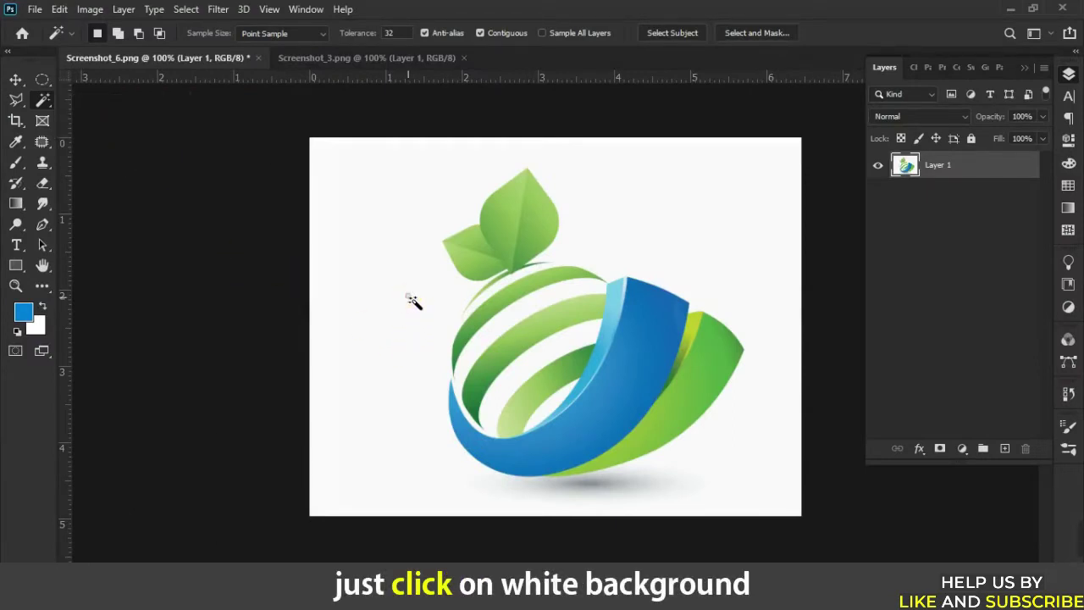
pyautogui.click(411, 301)
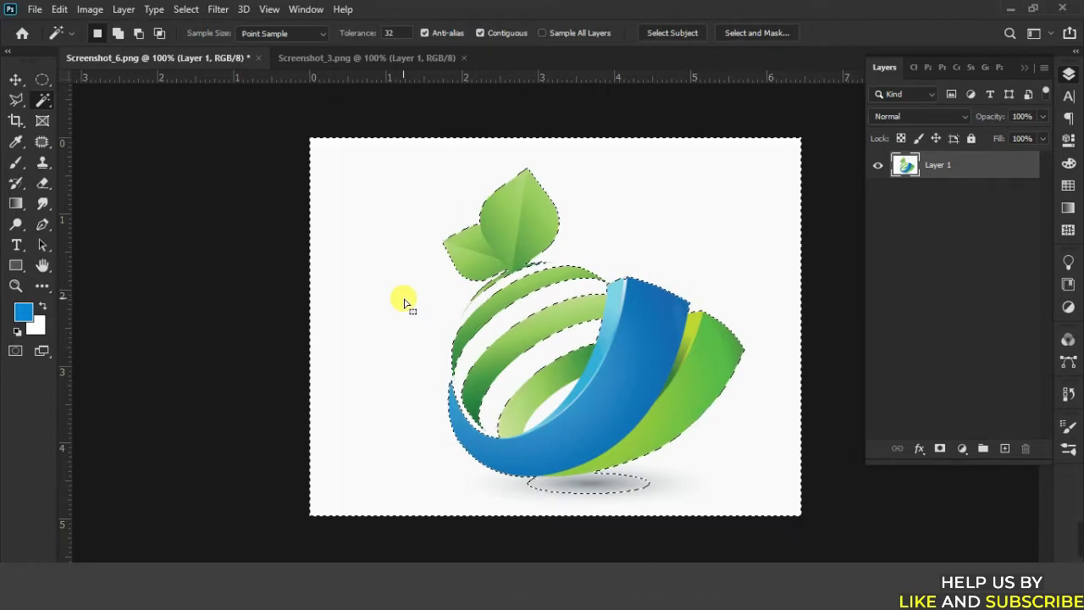
pyautogui.press('Delete')
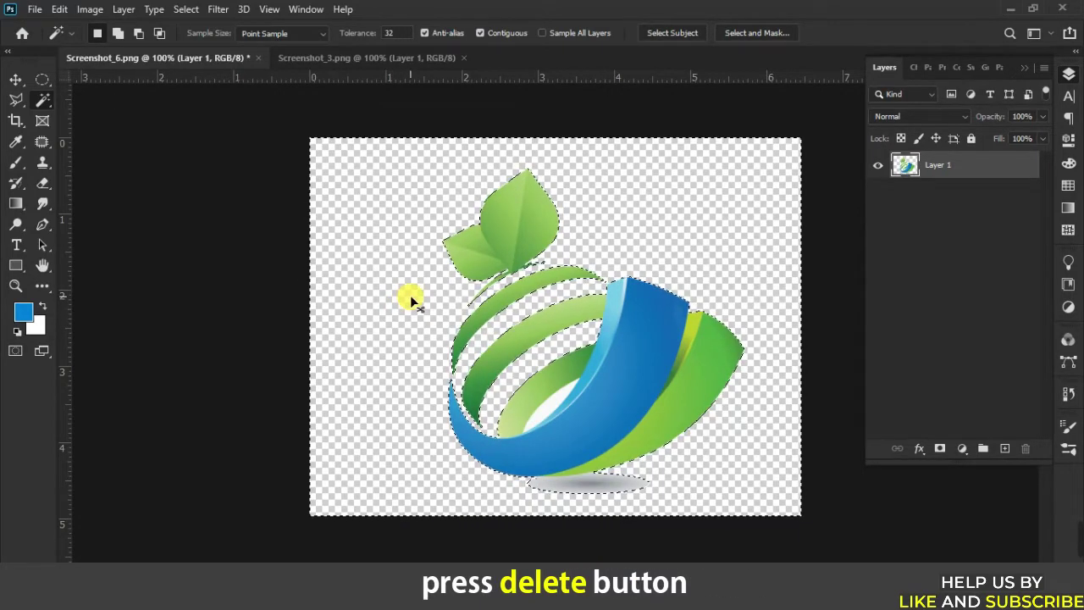
pyautogui.hotkey('ctrl', 'd')
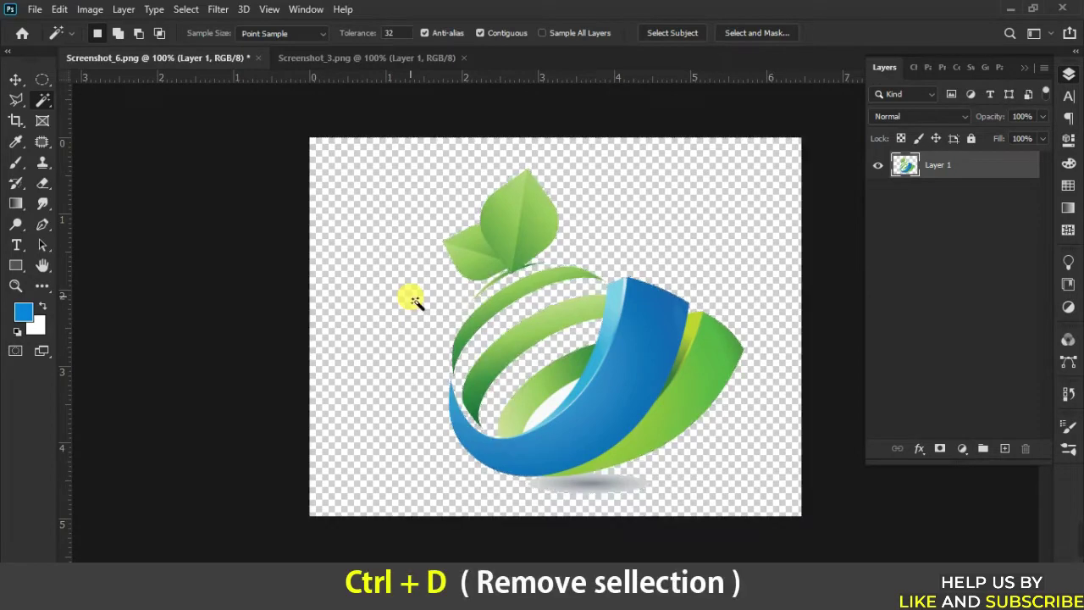
# At 200% zoom, delete the white patch inside the logo's rings and deselect
pyautogui.hotkey('ctrl', '+')
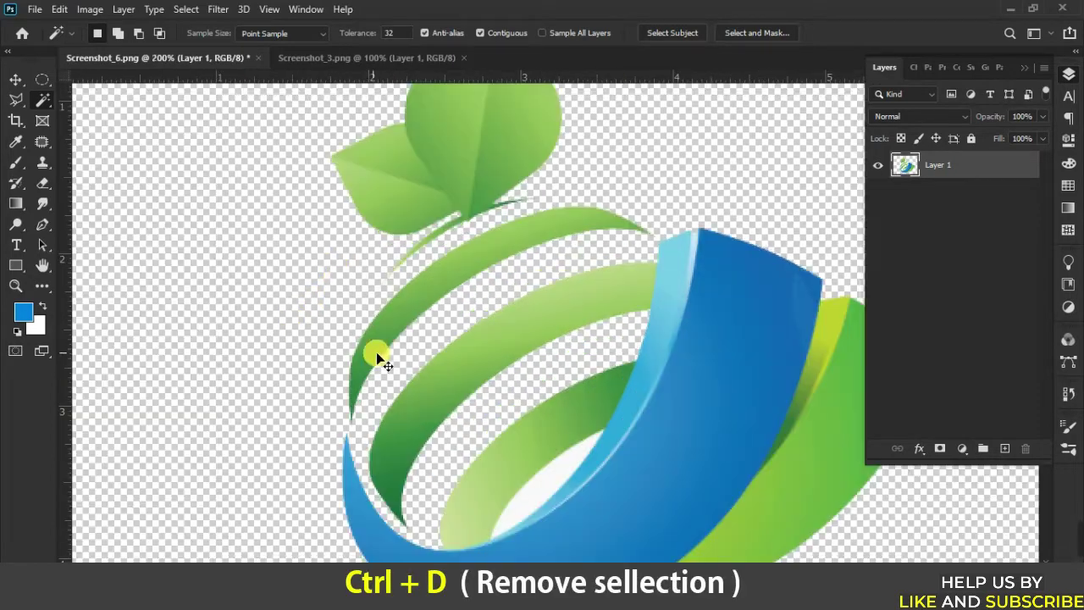
pyautogui.moveTo(504, 406); pyautogui.dragTo(484, 229)
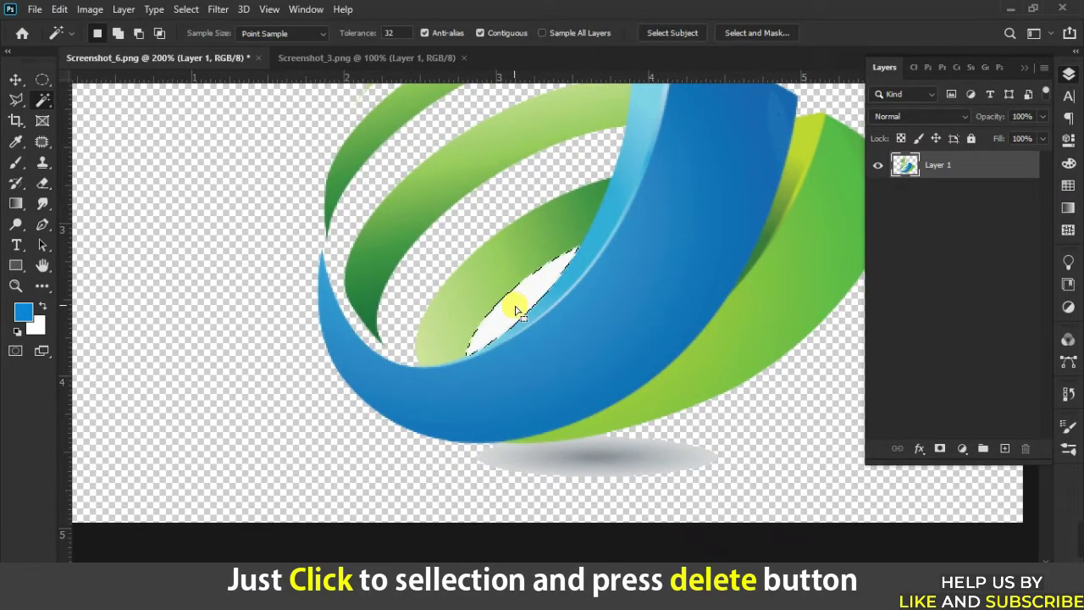
pyautogui.press('Delete')
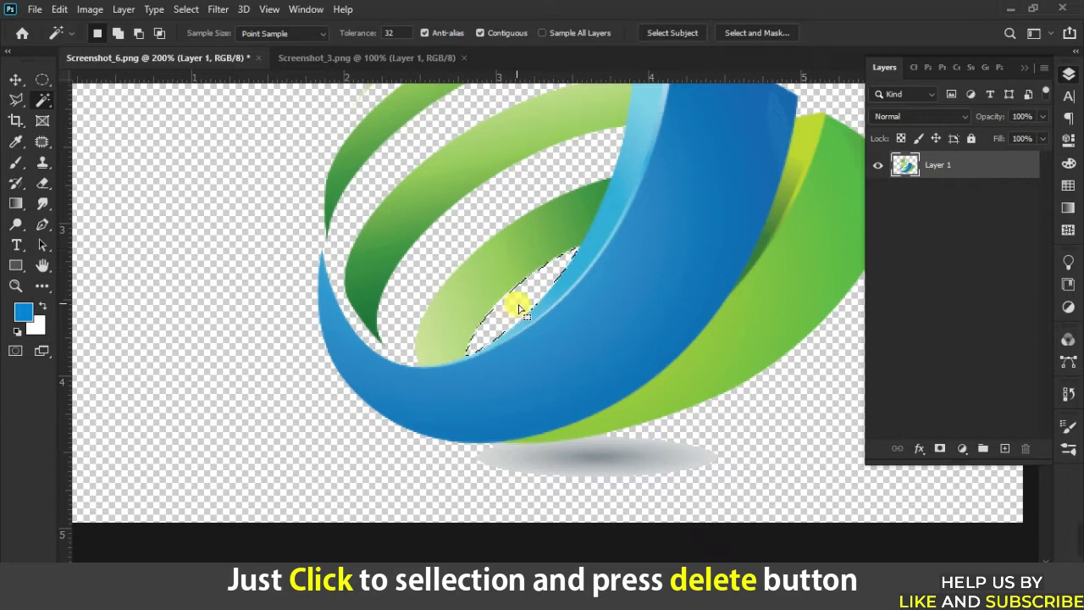
pyautogui.hotkey('ctrl', 'd')
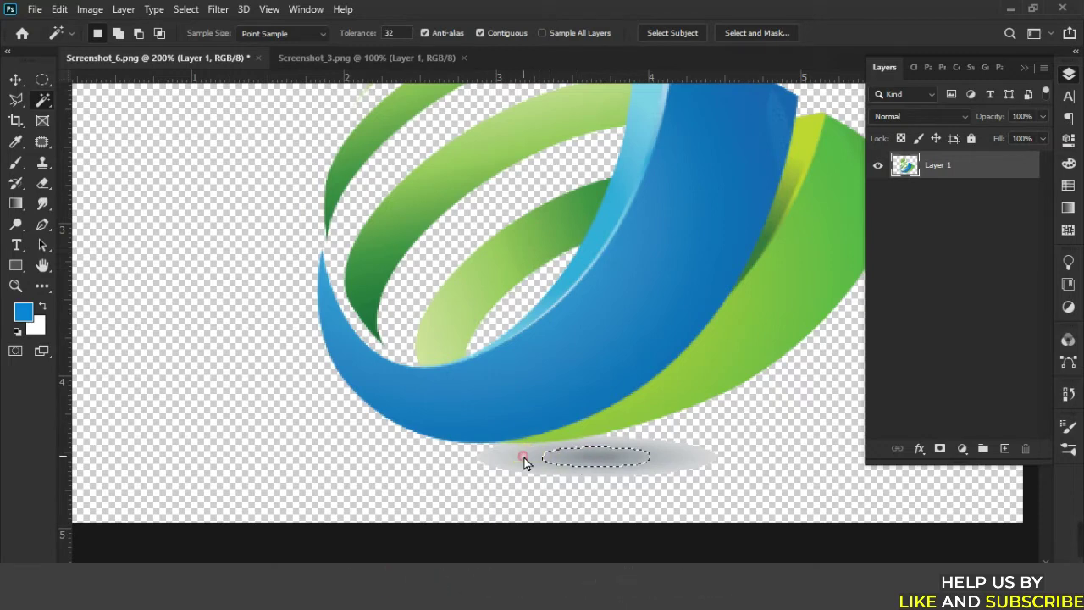
# Delete the grey shadow beneath the logo, select its leftover smudge, then fit the view
pyautogui.click(576, 457)
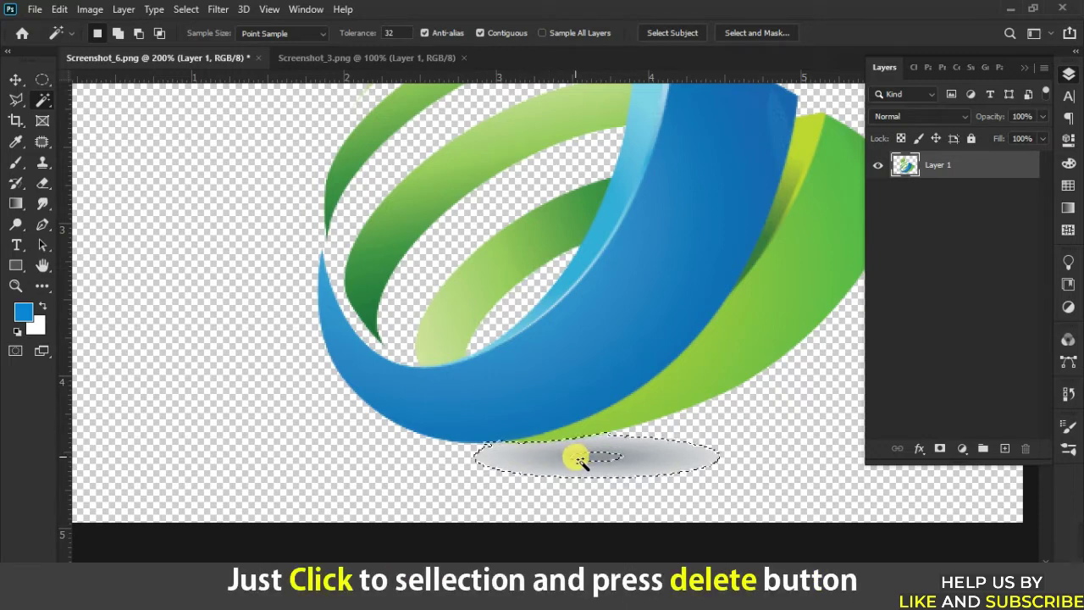
pyautogui.press('Delete')
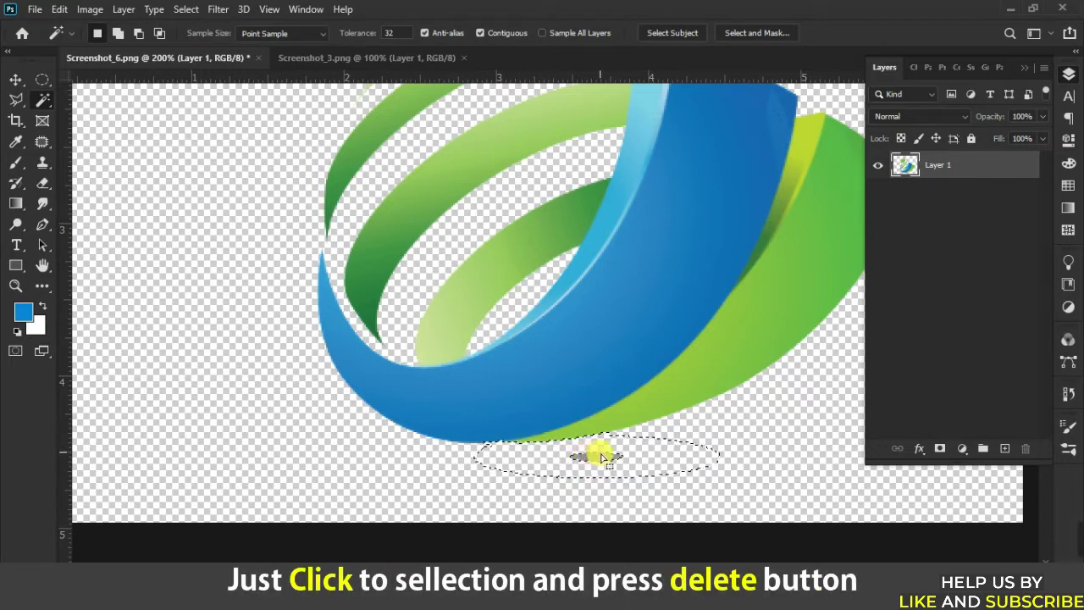
pyautogui.hotkey('ctrl', 'd')
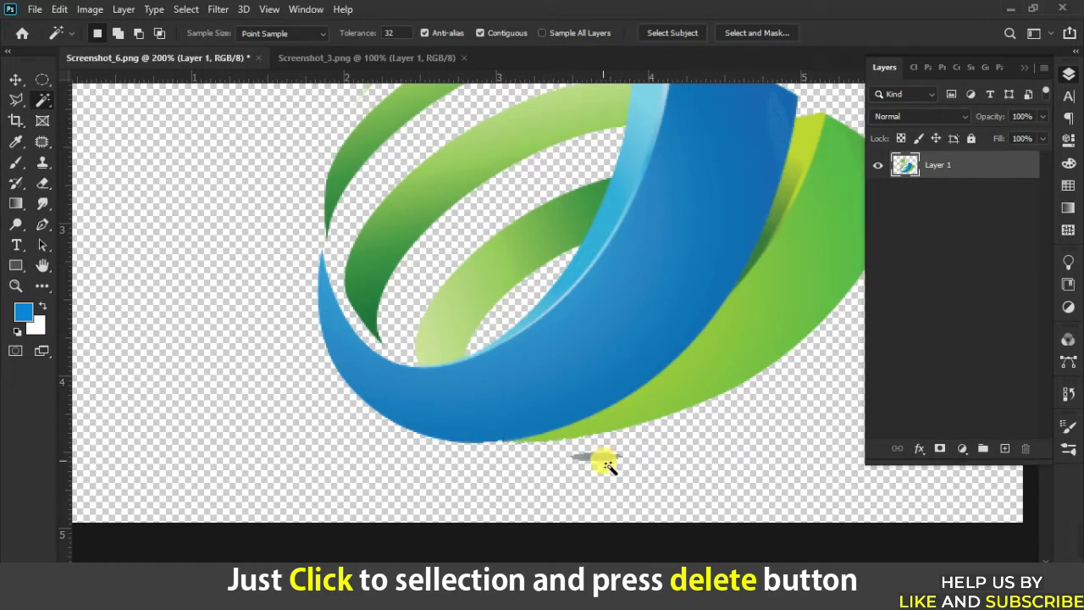
pyautogui.click(605, 460)
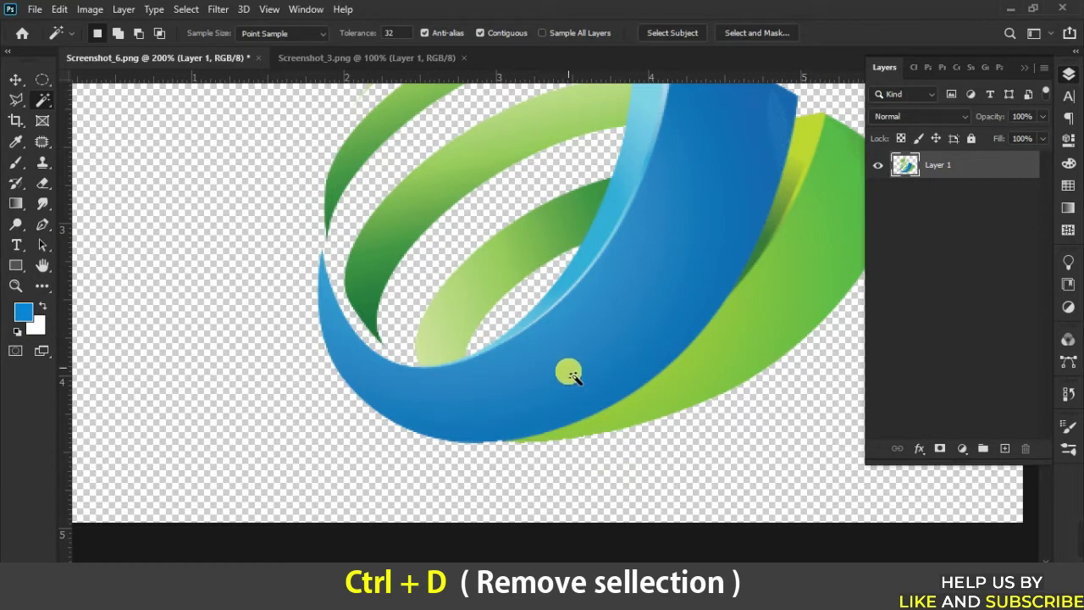
pyautogui.hotkey('ctrl', '0')
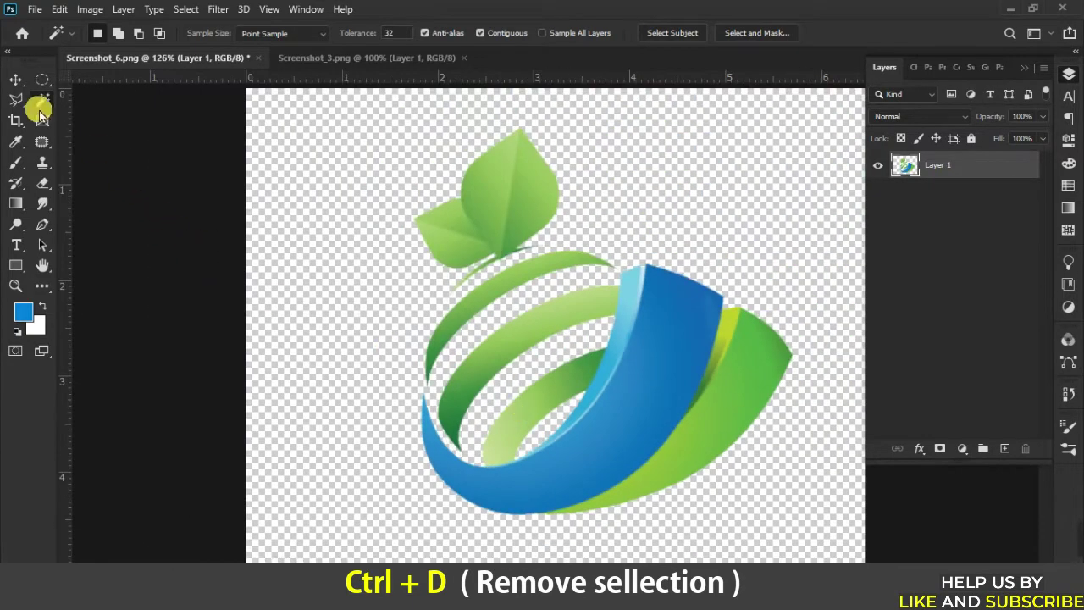
# Reposition the leaf logo on the canvas with the Move tool
pyautogui.click(16, 79)
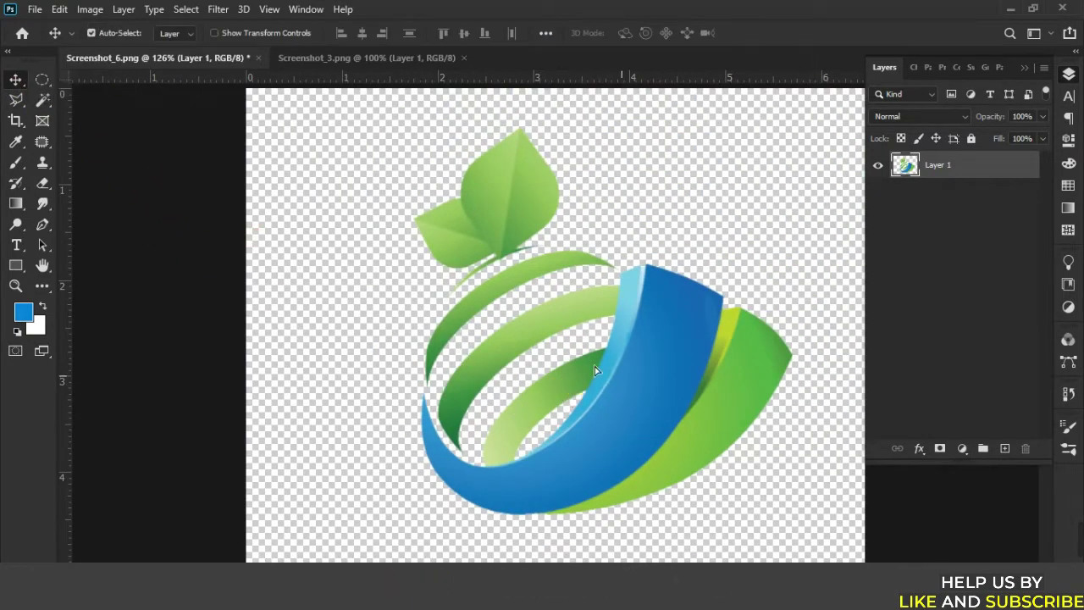
pyautogui.moveTo(595, 370)
pyautogui.mouseDown()
pyautogui.moveTo(565, 373)
pyautogui.moveTo(530, 404)
pyautogui.moveTo(581, 366)
pyautogui.moveTo(644, 362)
pyautogui.moveTo(590, 365)
pyautogui.moveTo(589, 354)
pyautogui.mouseUp()
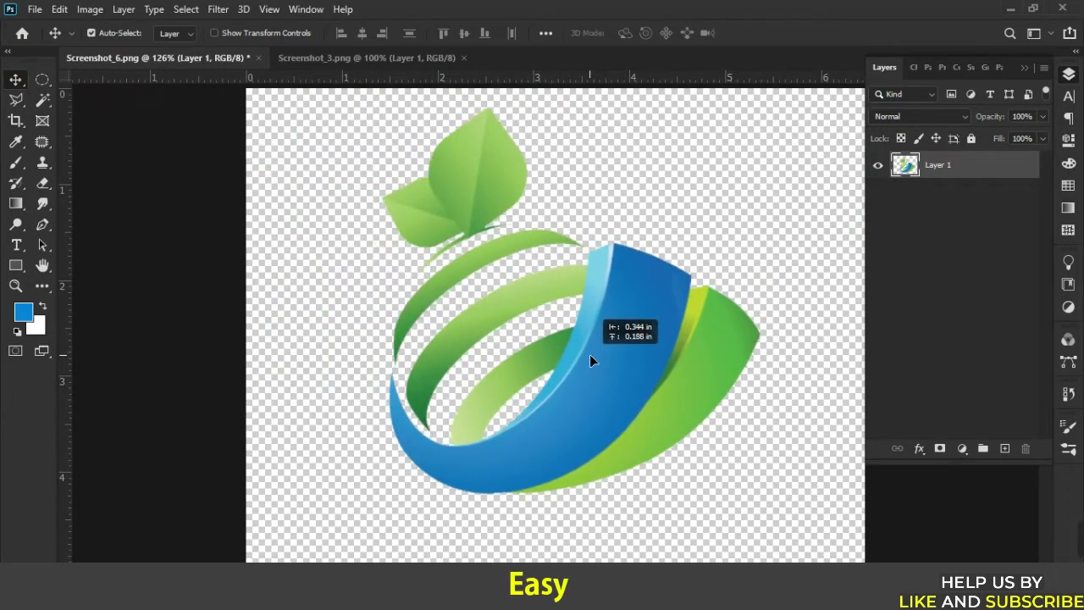
pyautogui.hotkey('ctrl', '-')
pyautogui.hotkey('ctrl', '-')
pyautogui.hotkey('ctrl', '-')
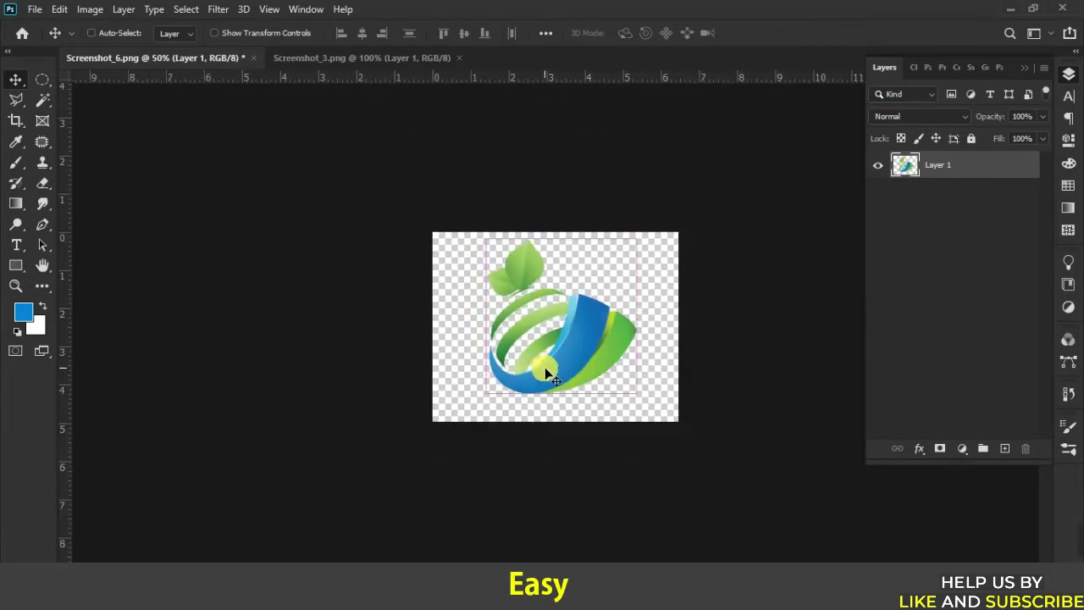
pyautogui.moveTo(567, 353)
pyautogui.mouseDown()
pyautogui.moveTo(542, 349)
pyautogui.moveTo(572, 344)
pyautogui.mouseUp()
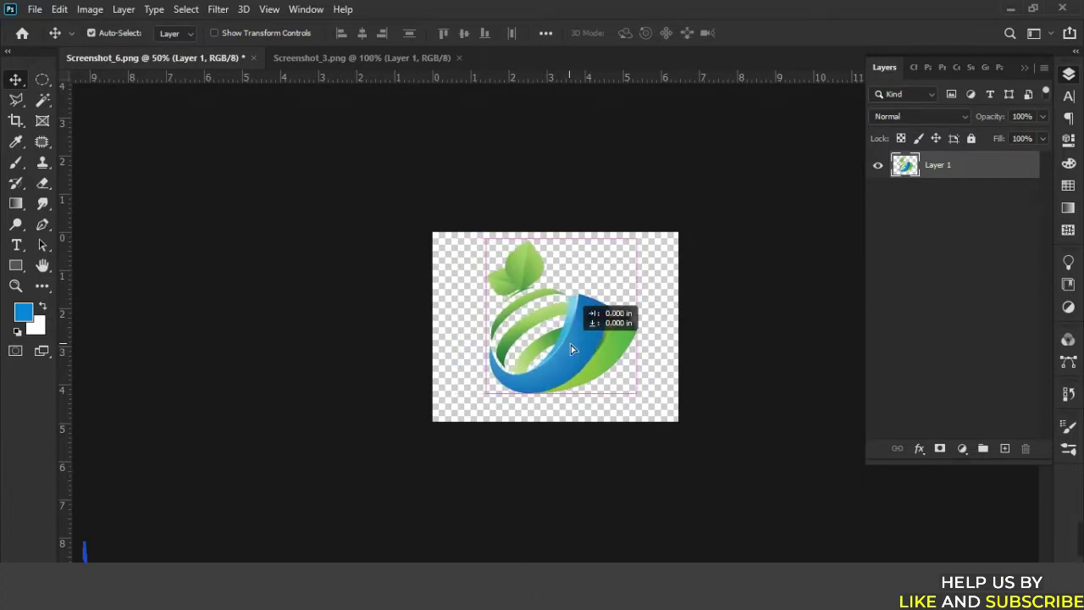
# Check the logo's edges over a blue Solid Color fill layer beneath it, then delete that fill
pyautogui.click(963, 449)
pyautogui.click(967, 173)
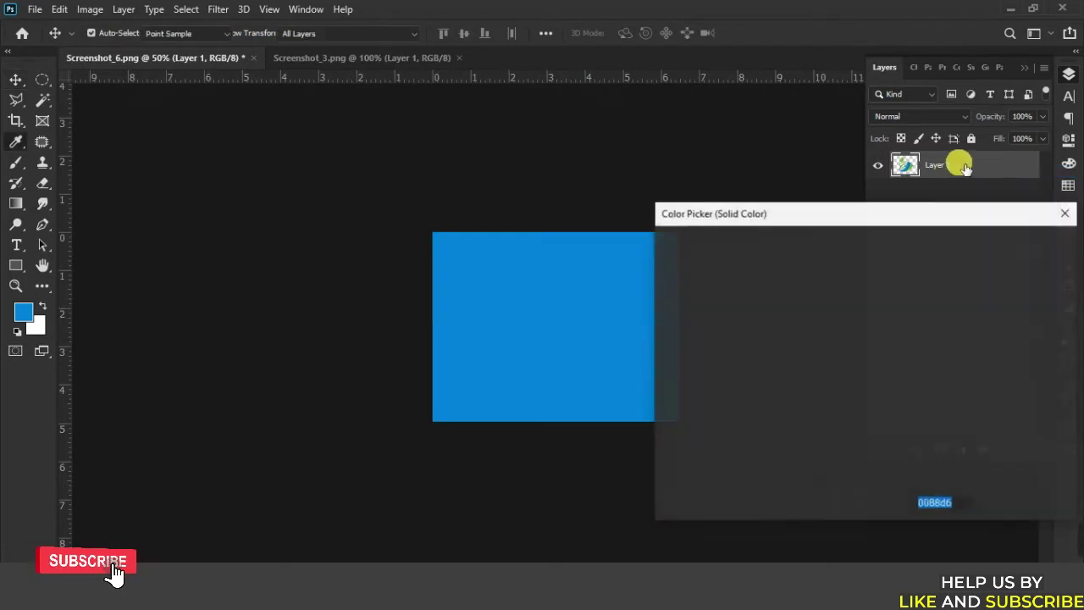
pyautogui.click(1015, 243)
pyautogui.moveTo(979, 187); pyautogui.dragTo(973, 227)
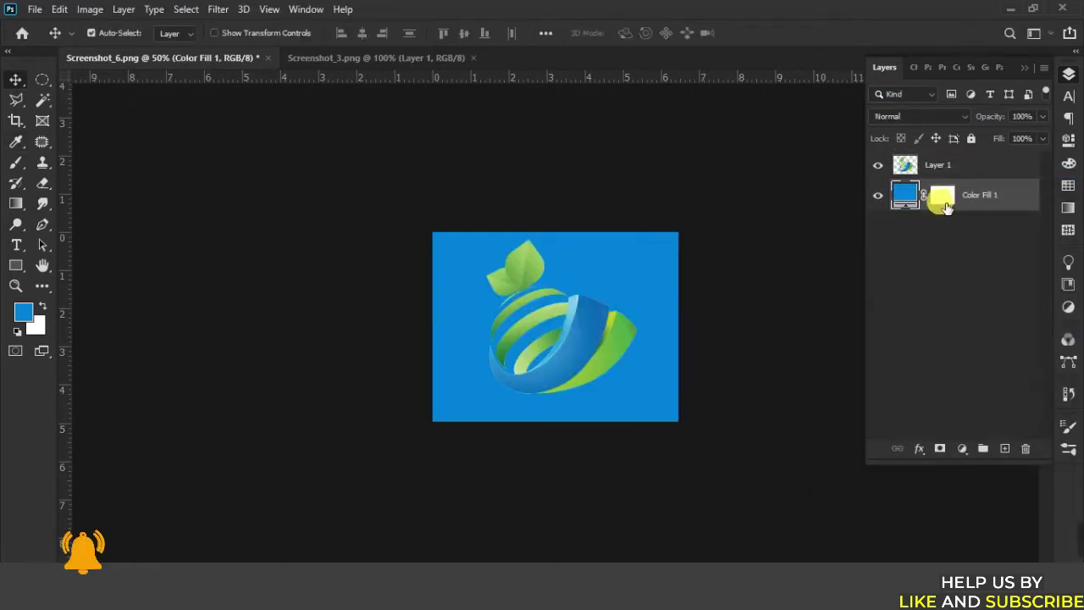
pyautogui.moveTo(555, 345)
pyautogui.mouseDown()
pyautogui.moveTo(563, 355)
pyautogui.moveTo(556, 346)
pyautogui.mouseUp()
pyautogui.moveTo(991, 200)
pyautogui.mouseDown()
pyautogui.moveTo(999, 416)
pyautogui.moveTo(1026, 448)
pyautogui.mouseUp()
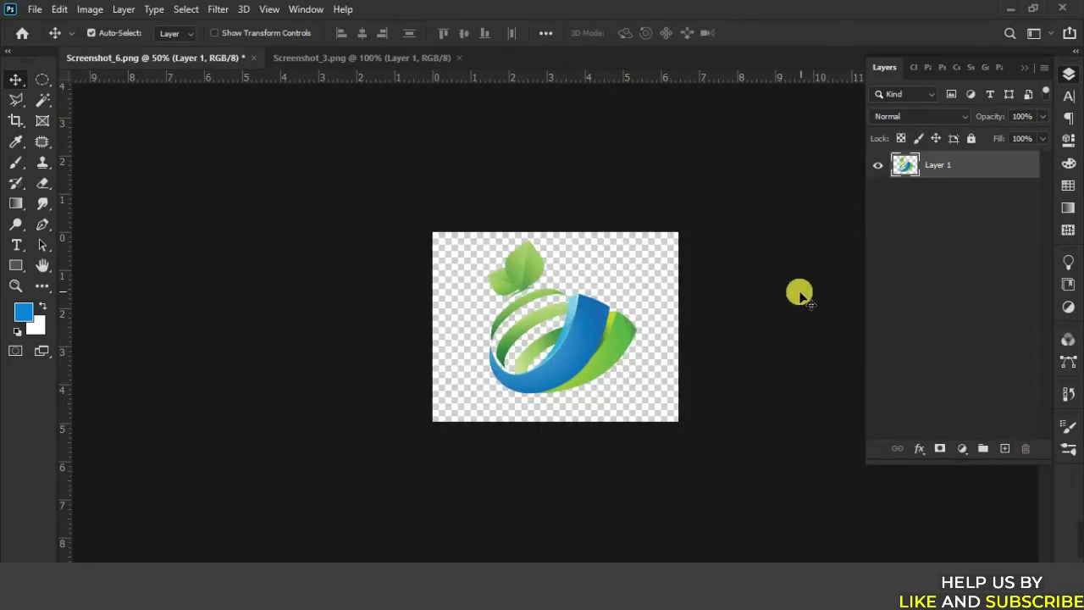
# Save the transparent leaf logo as gdfg_6.png (PNG) in the graphic design folder
pyautogui.hotkey('ctrl', '+')
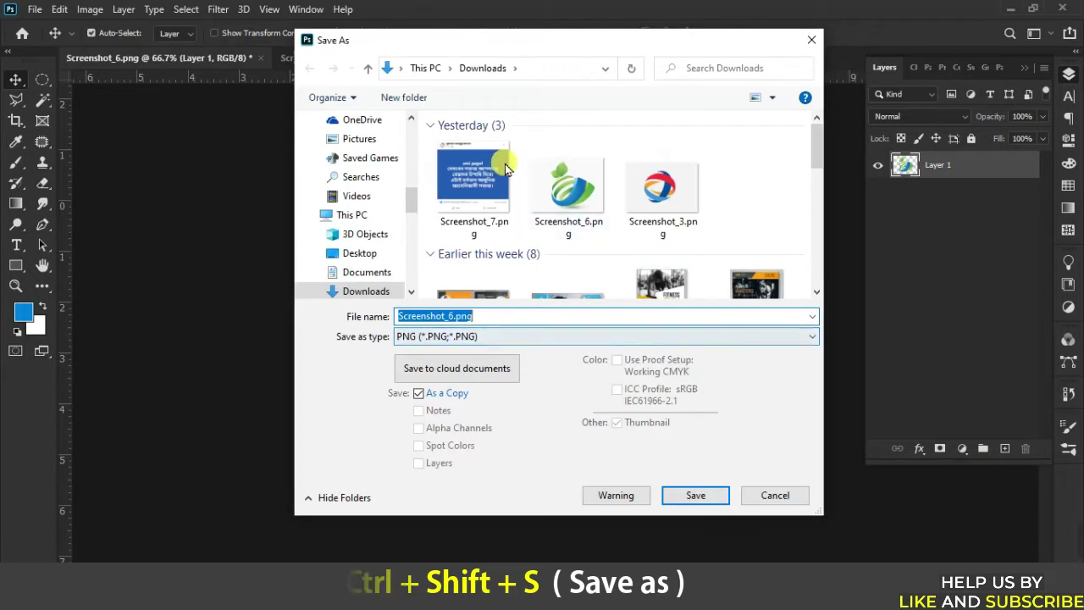
pyautogui.moveTo(411, 193); pyautogui.dragTo(406, 125)
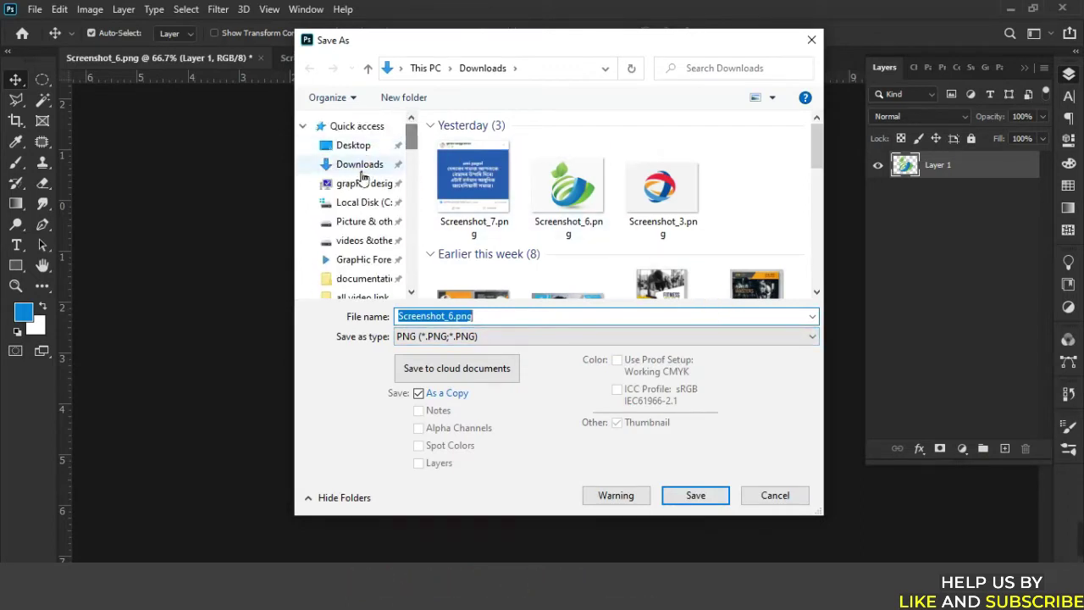
pyautogui.click(351, 183)
pyautogui.click(686, 336)
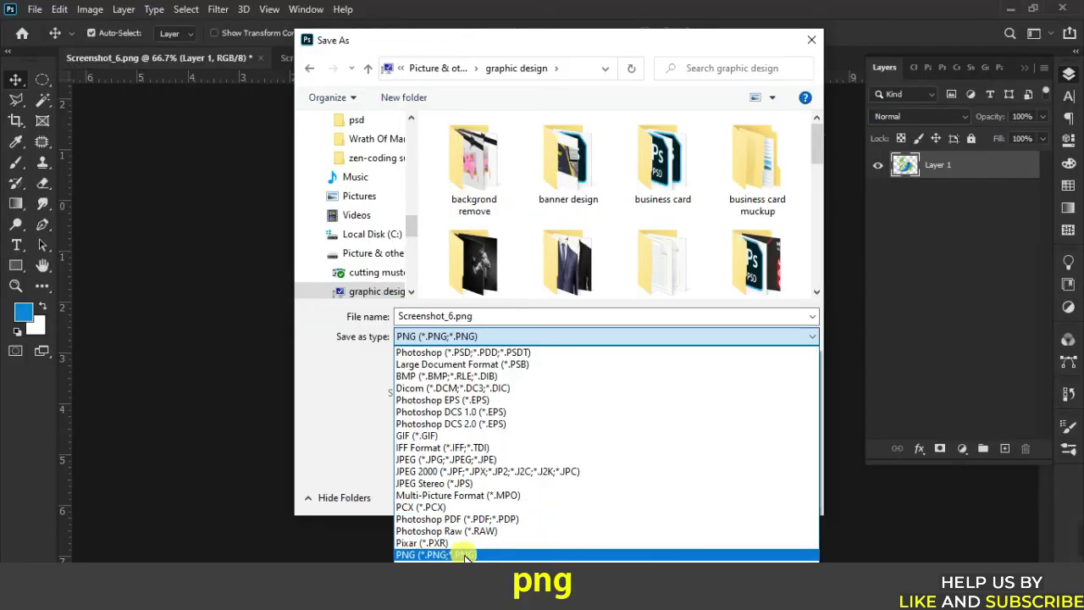
pyautogui.click(465, 556)
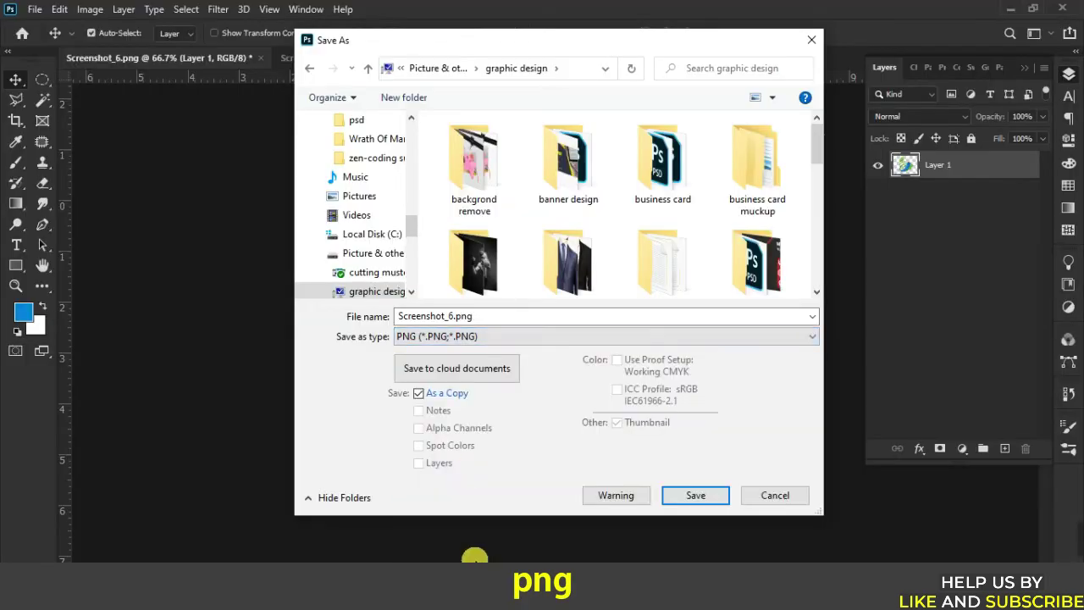
pyautogui.doubleClick(459, 316)
pyautogui.moveTo(446, 316); pyautogui.dragTo(332, 316)
pyautogui.write('gdfg')
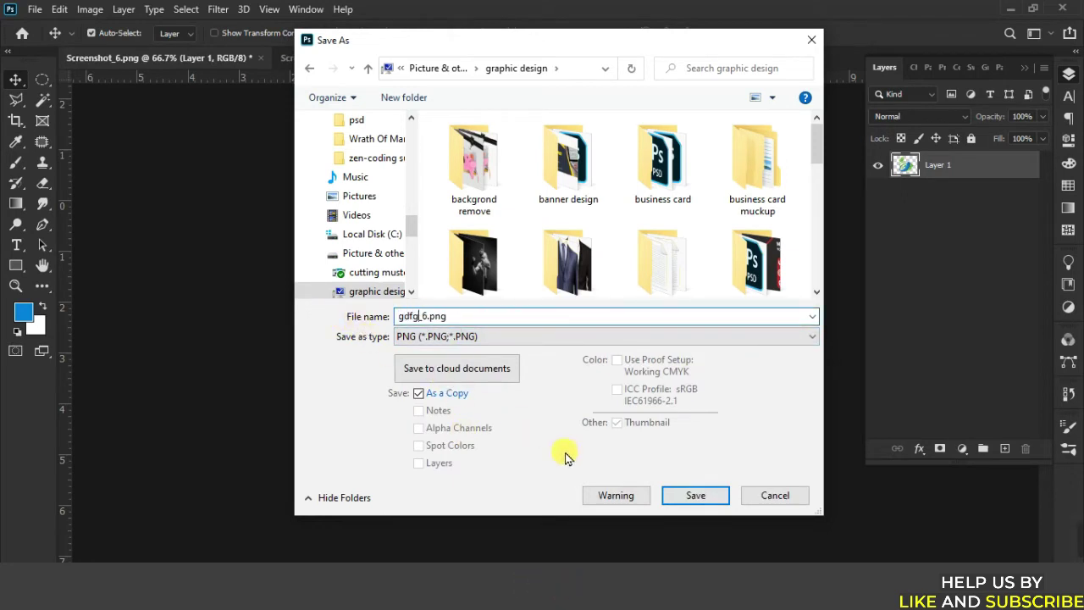
pyautogui.click(694, 495)
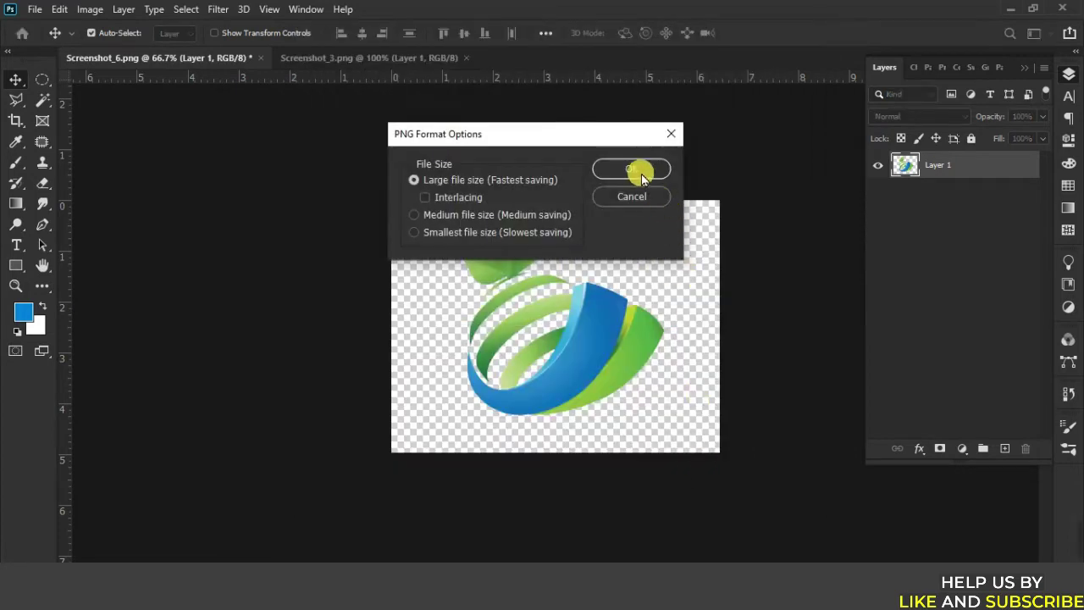
pyautogui.click(642, 174)
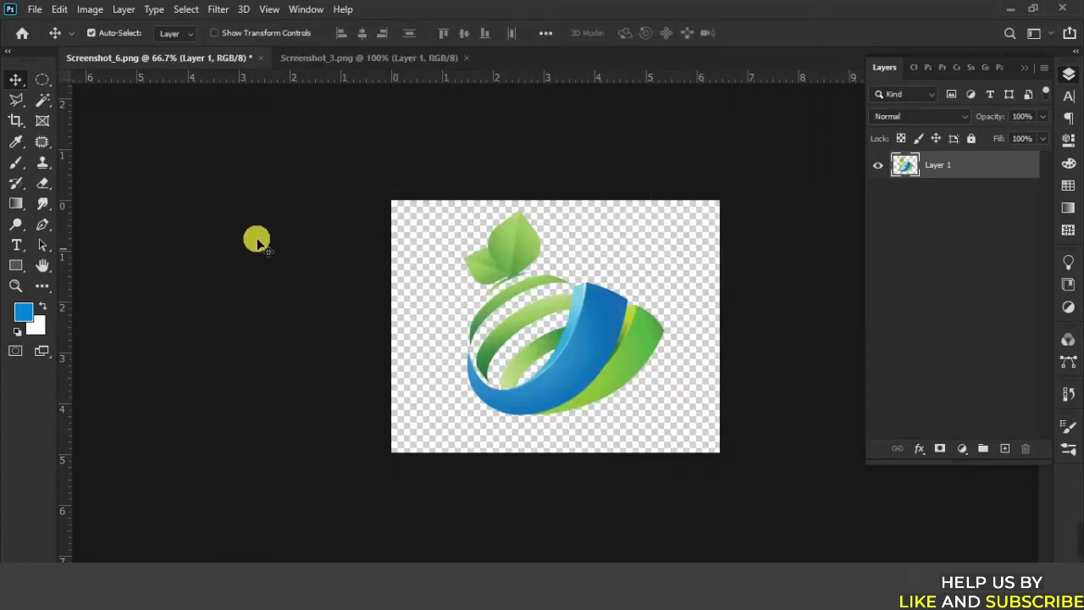
# Close the leaf logo without saving and select the Magic Wand tool
pyautogui.click(258, 60)
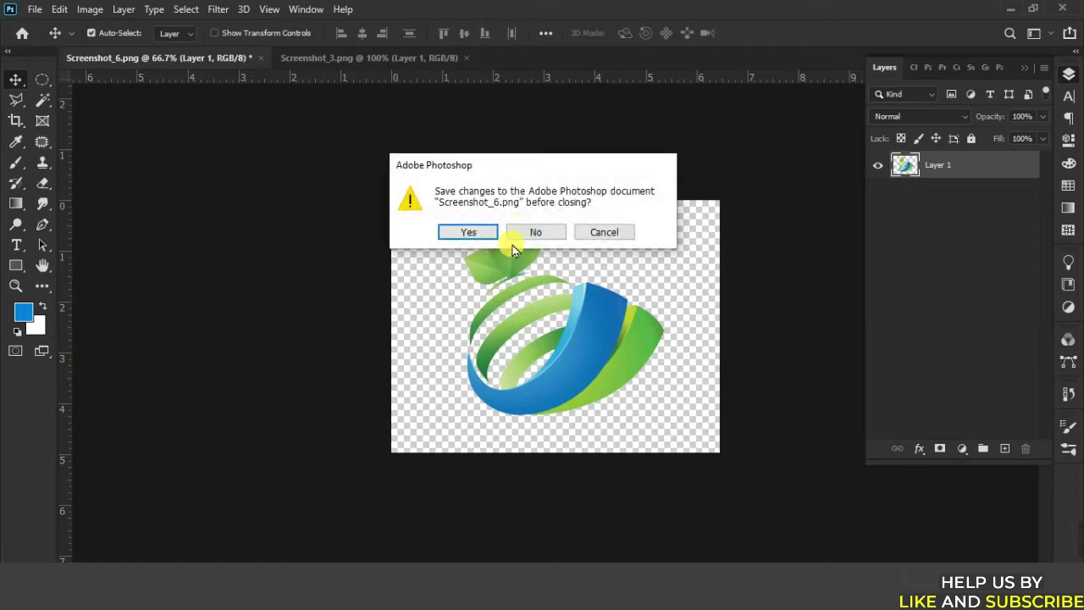
pyautogui.click(536, 233)
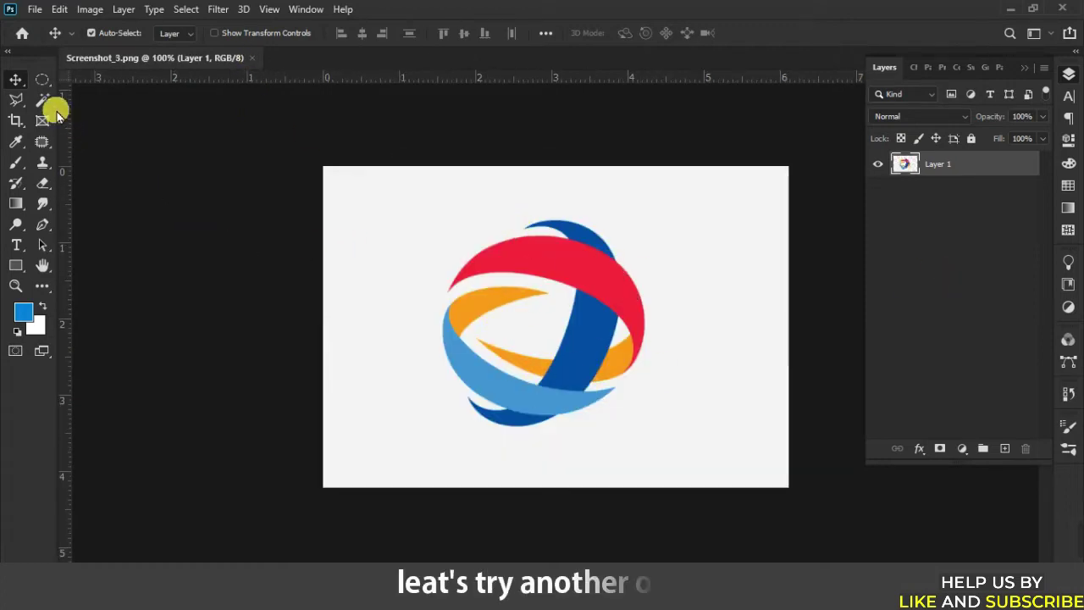
pyautogui.press('F4')
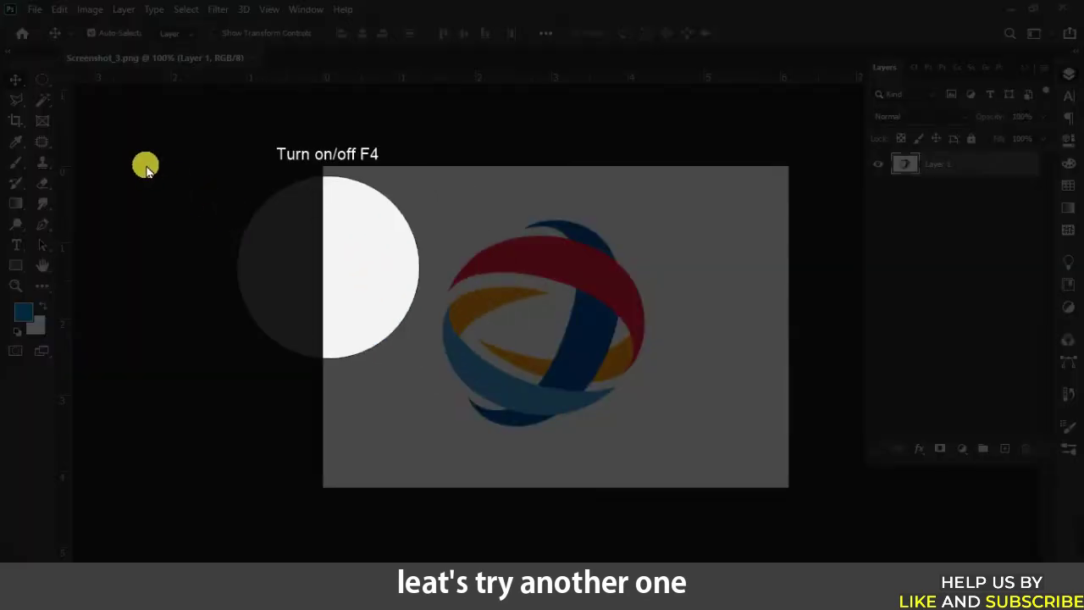
pyautogui.click(44, 102)
pyautogui.press('F4')
pyautogui.rightClick(45, 105)
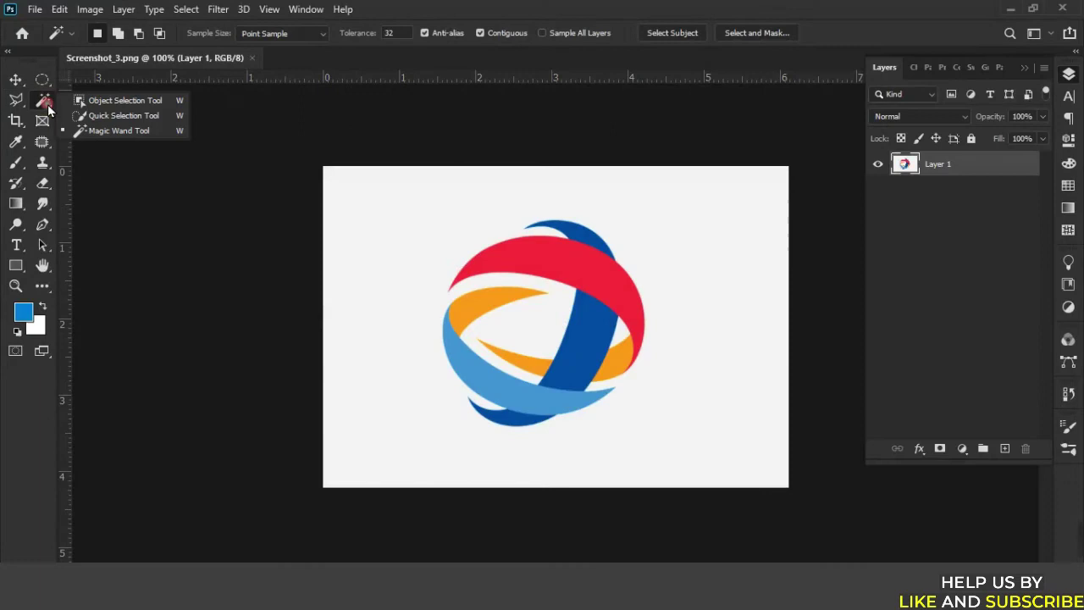
pyautogui.click(101, 133)
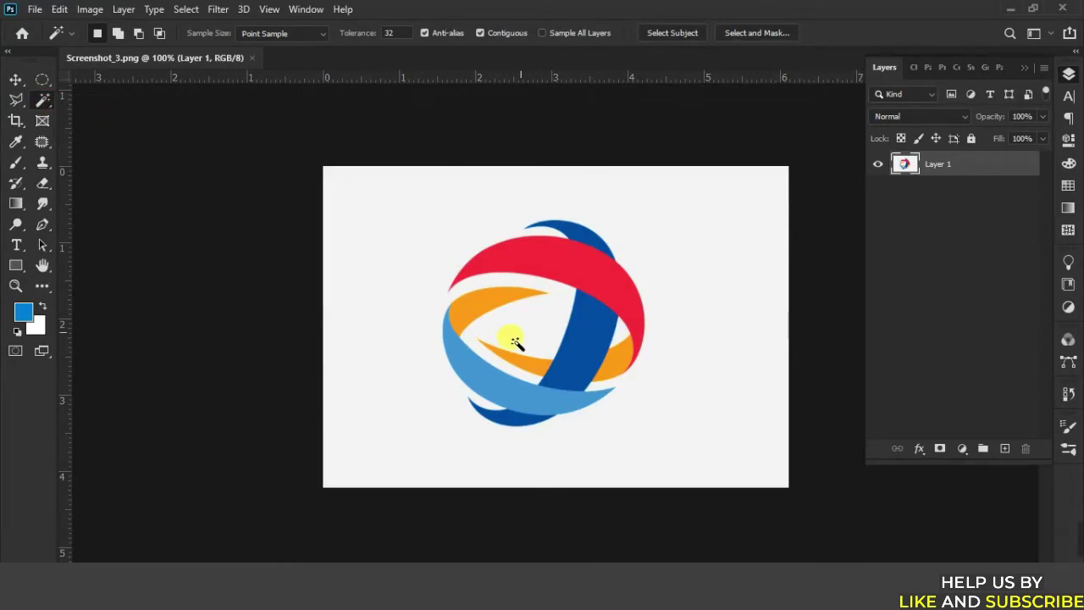
# Delete the globe logo's white background, deselect, and zoom in to check the edges
pyautogui.click(405, 291)
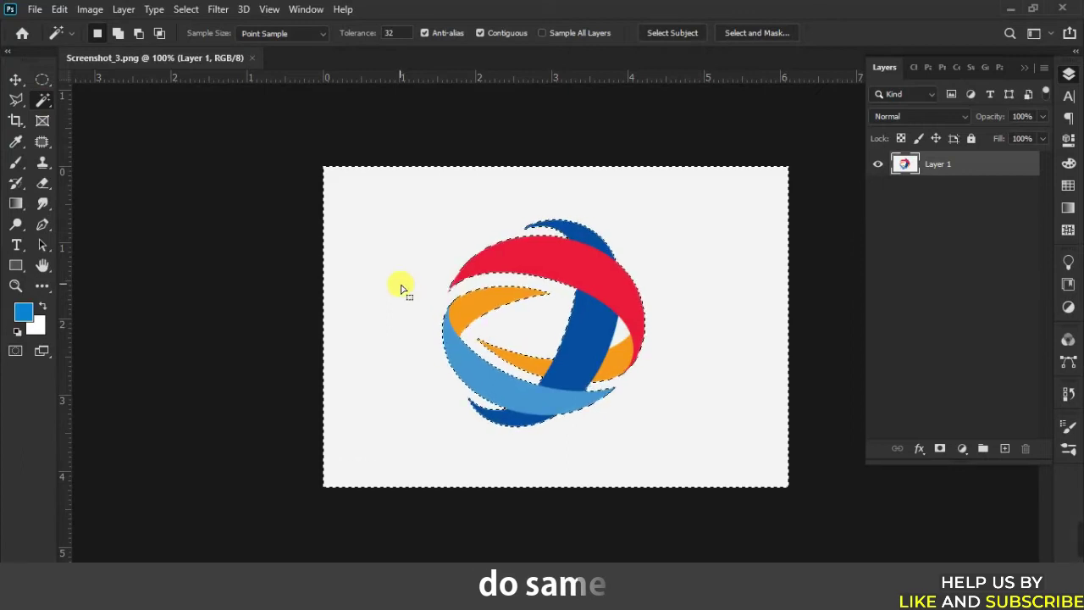
pyautogui.press('Delete')
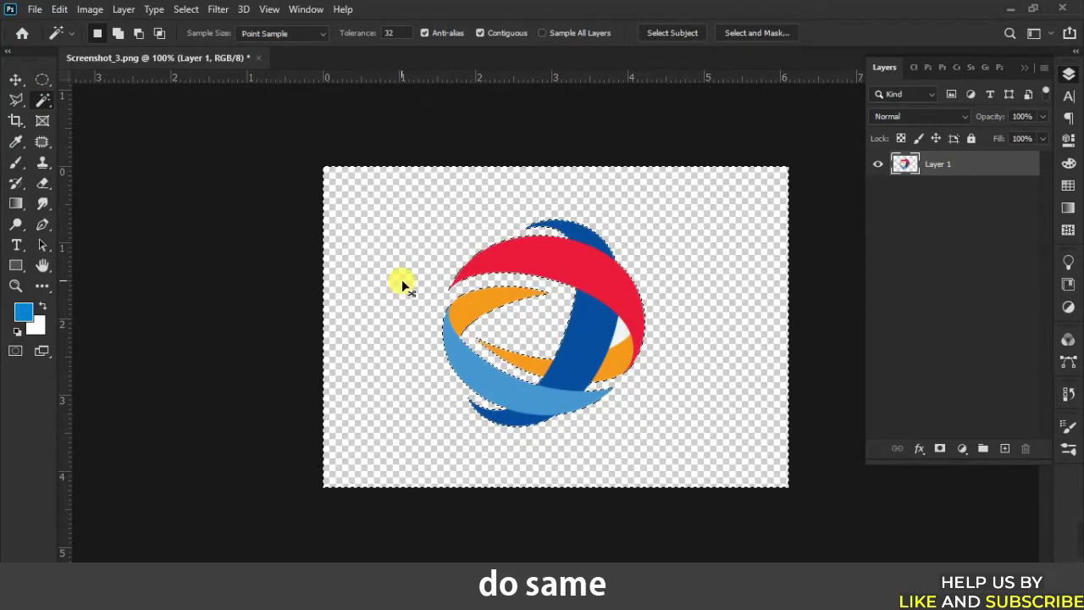
pyautogui.hotkey('ctrl', 'd')
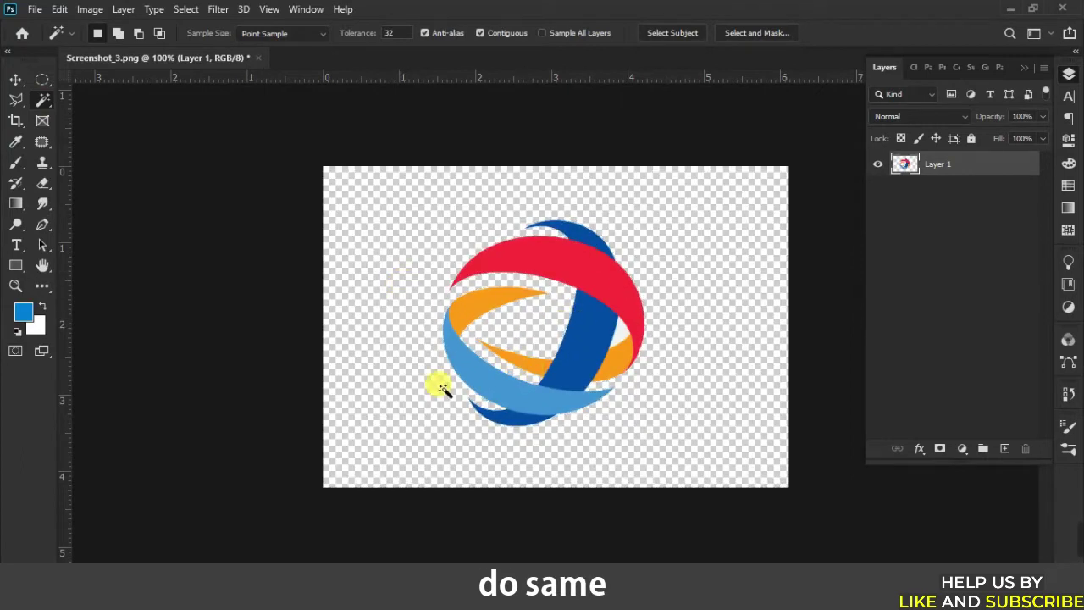
pyautogui.hotkey('ctrl', '+')
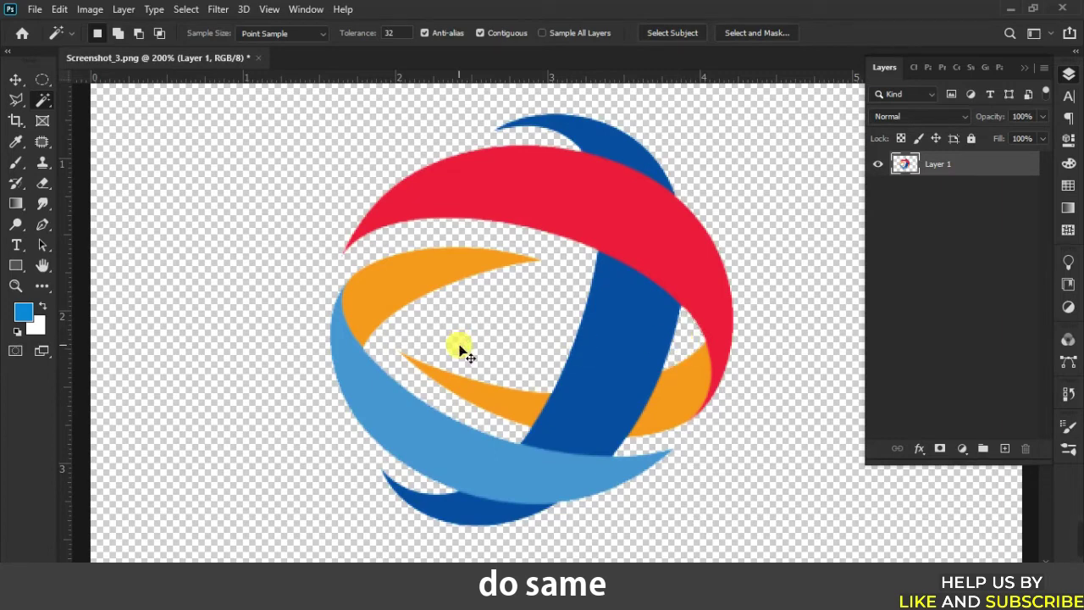
pyautogui.scroll(-1, 464, 354)
pyautogui.scroll(-1, 466, 356)
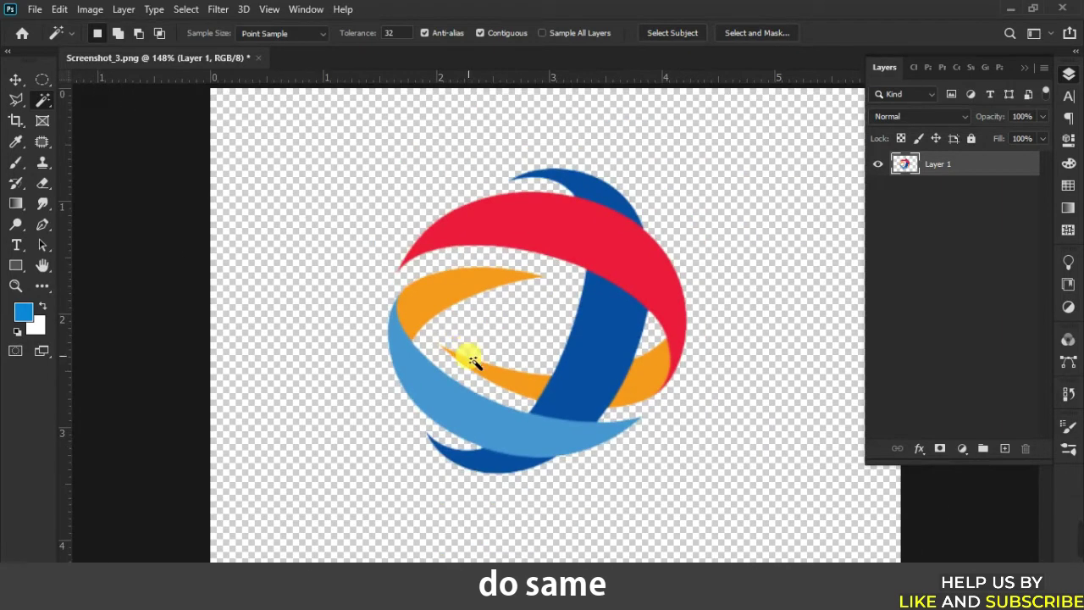
pyautogui.scroll(-2, 472, 360)
pyautogui.scroll(-1, 478, 366)
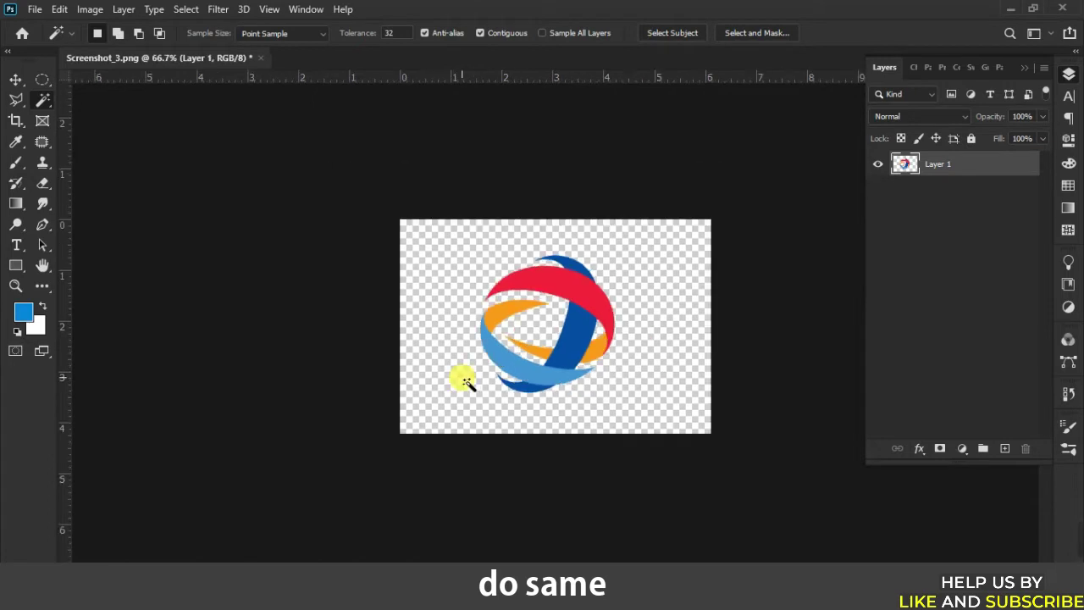
# Nudge the globe logo toward the canvas centre with the Move tool
pyautogui.click(16, 78)
pyautogui.click(47, 82)
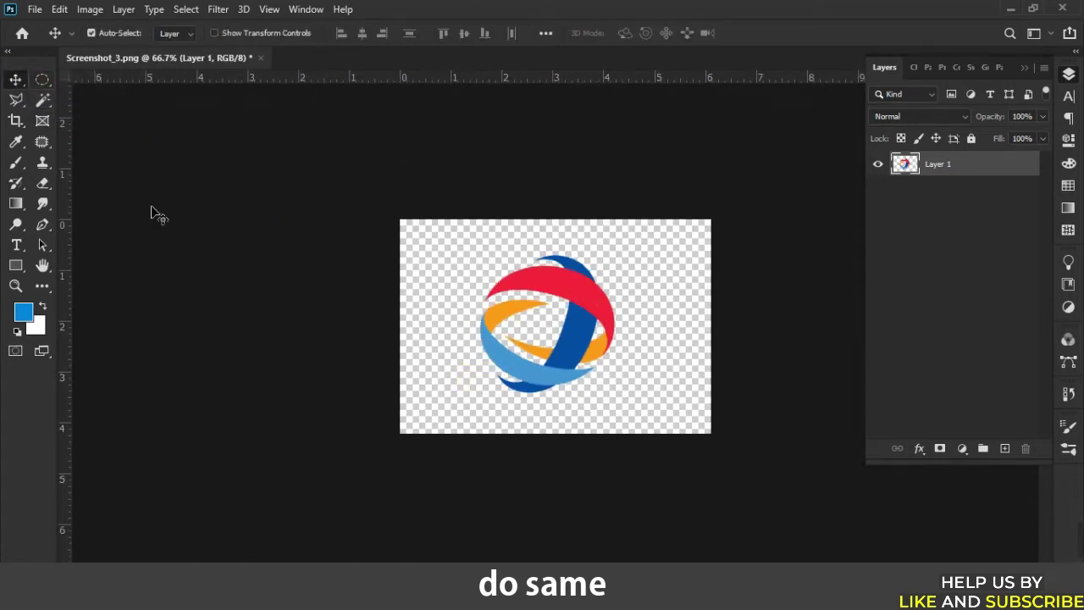
pyautogui.moveTo(574, 298)
pyautogui.mouseDown()
pyautogui.moveTo(581, 310)
pyautogui.moveTo(559, 309)
pyautogui.mouseUp()
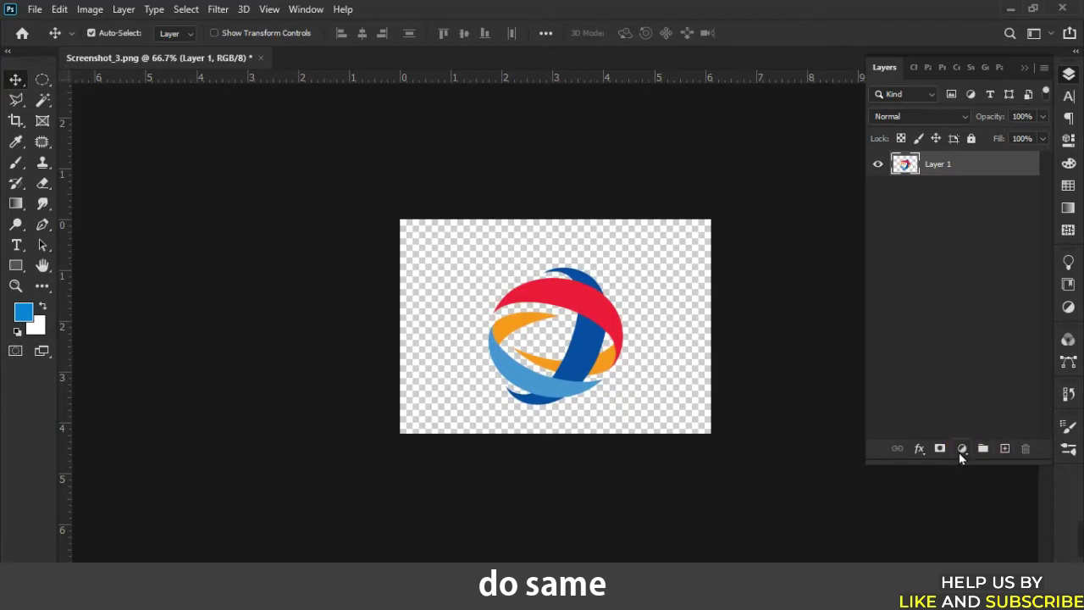
# Preview the logo over a blue Color Fill 1 layer below Layer 1, shift it left, then delete the fill
pyautogui.click(963, 448)
pyautogui.click(989, 172)
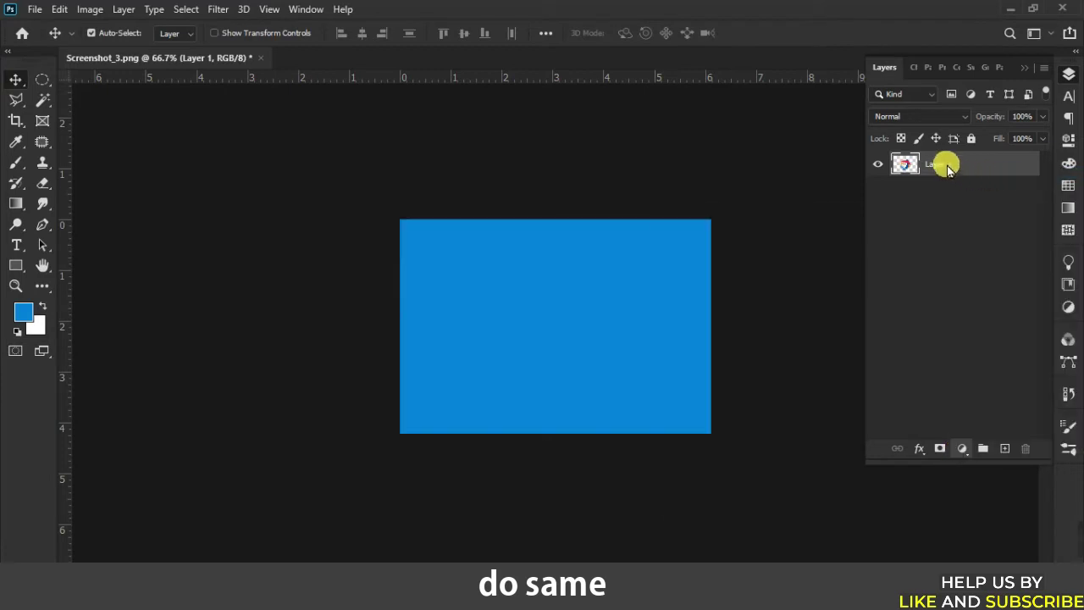
pyautogui.click(1023, 243)
pyautogui.click(981, 164)
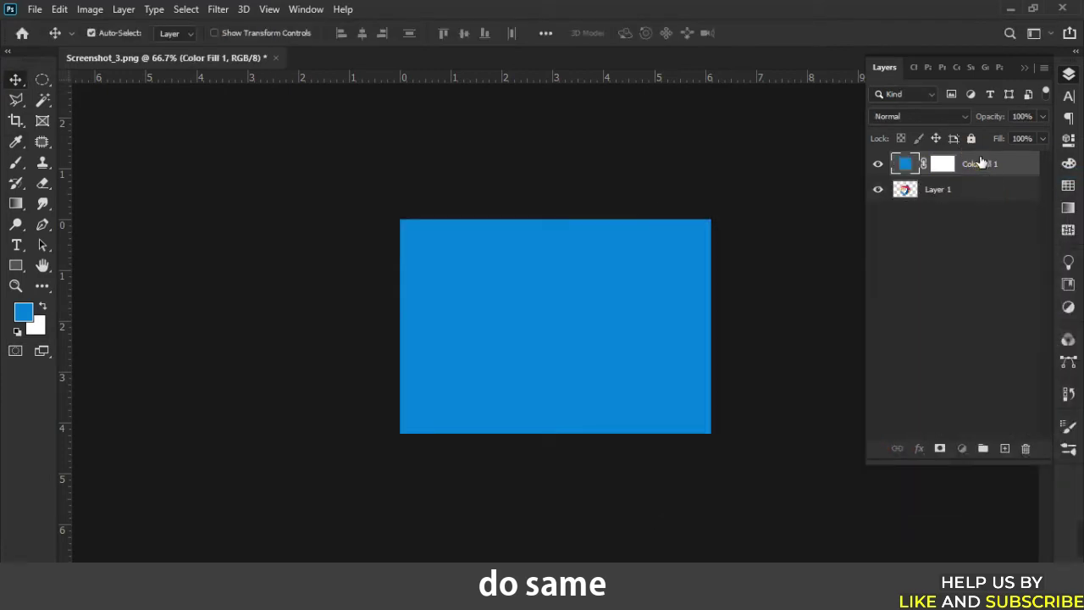
pyautogui.moveTo(976, 186); pyautogui.dragTo(966, 200)
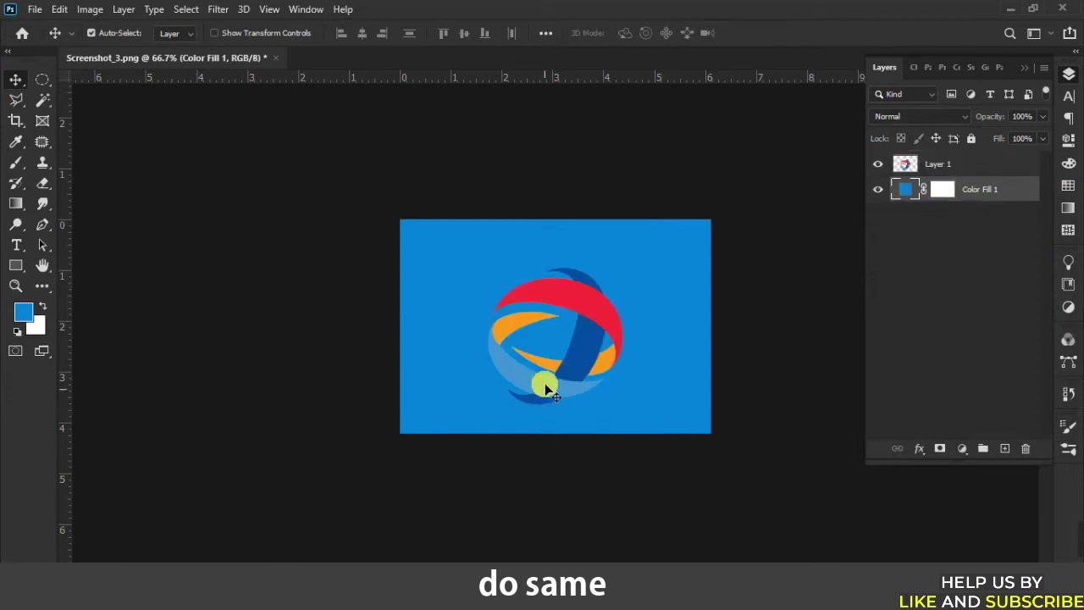
pyautogui.click(585, 309)
pyautogui.moveTo(585, 309)
pyautogui.mouseDown()
pyautogui.moveTo(546, 309)
pyautogui.moveTo(573, 301)
pyautogui.mouseUp()
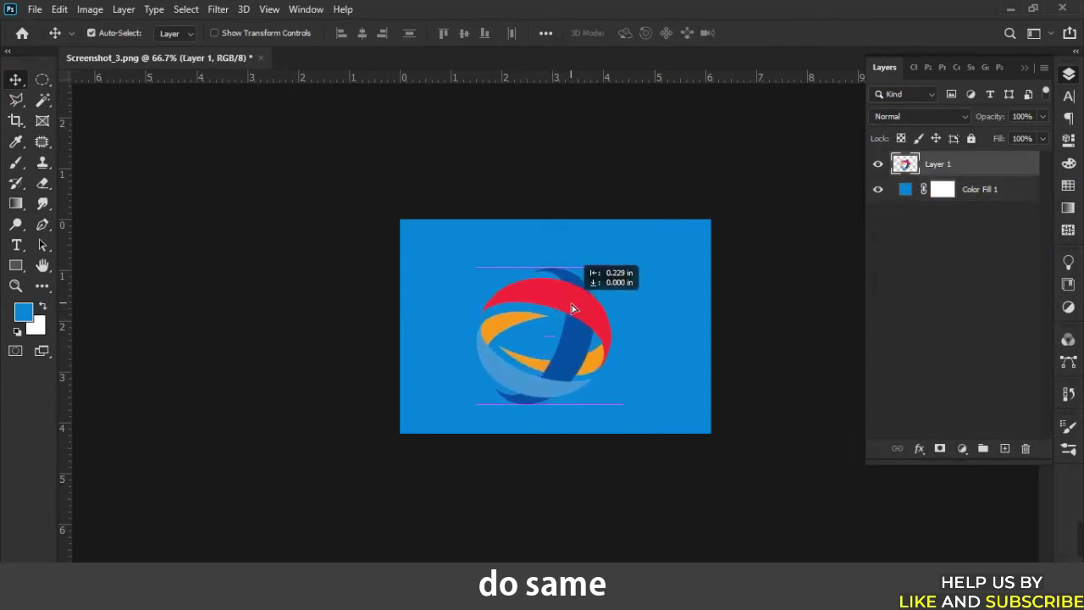
pyautogui.click(965, 191)
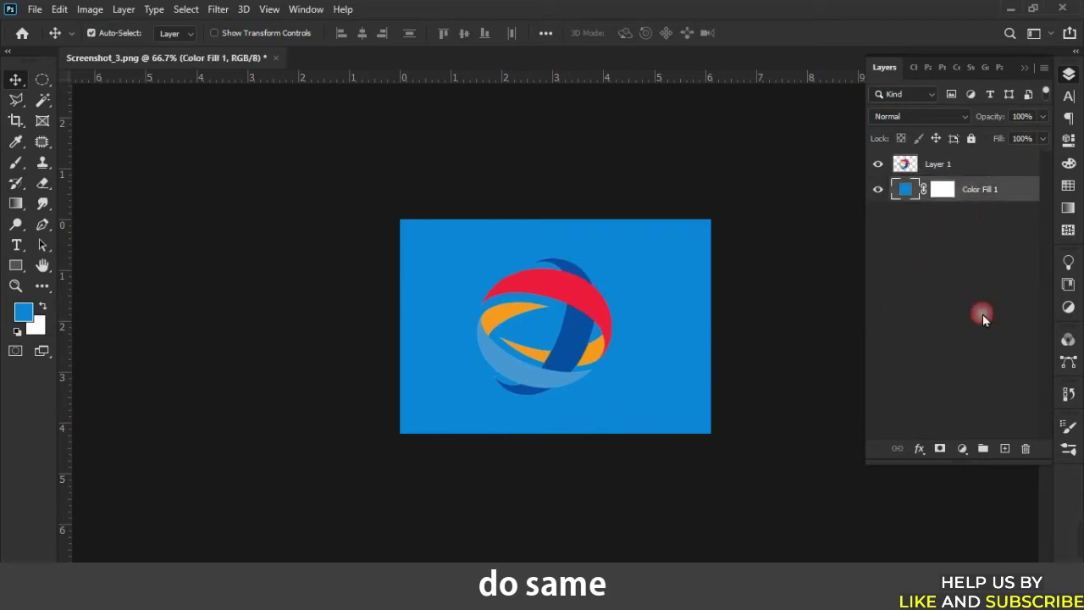
pyautogui.click(1026, 449)
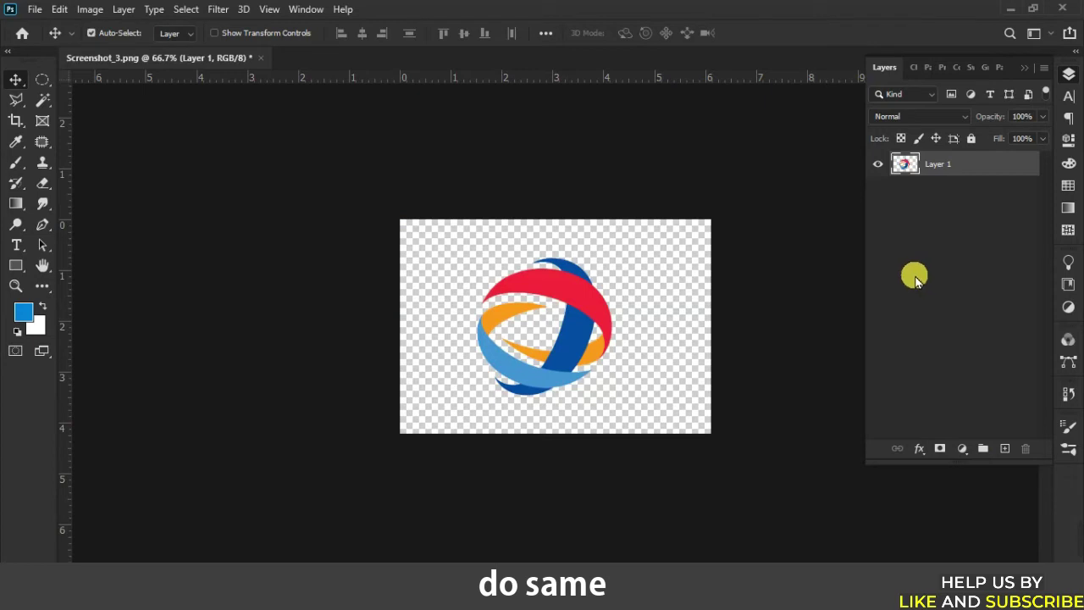
# Start a Save a Copy into the graphic design folder with PNG as the format
pyautogui.hotkey('ctrl', 'shift', 's')
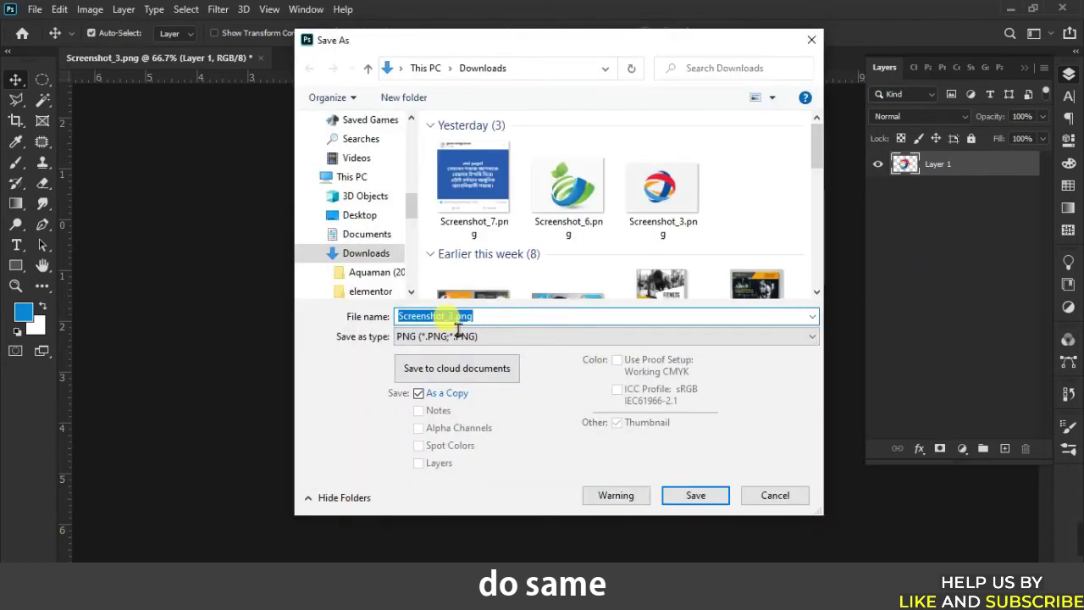
pyautogui.scroll(5, 414, 132)
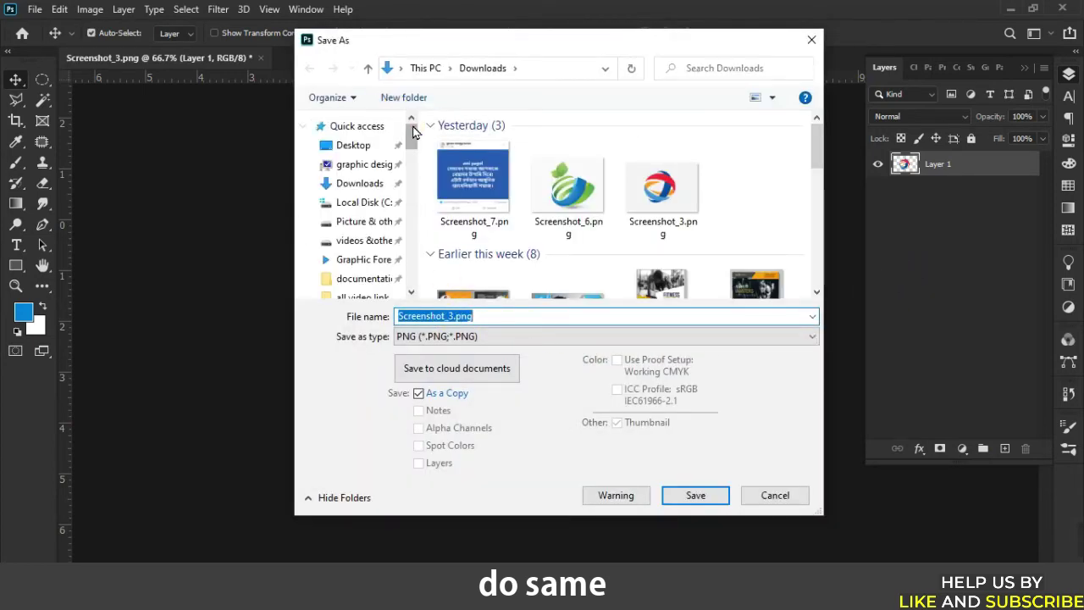
pyautogui.click(360, 166)
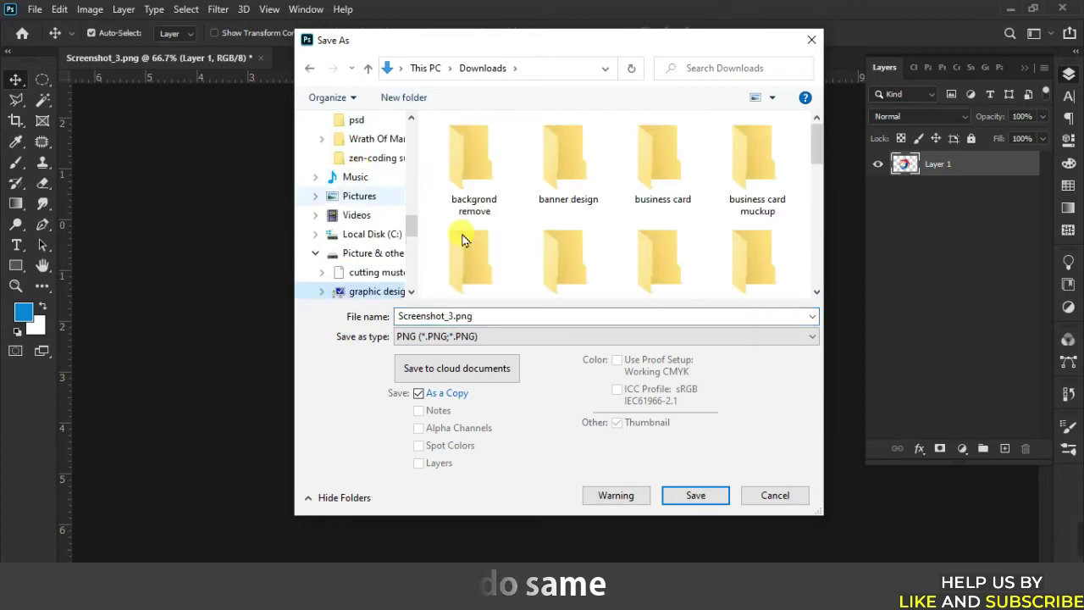
pyautogui.scroll(-5, 462, 240)
pyautogui.scroll(-10, 550, 255)
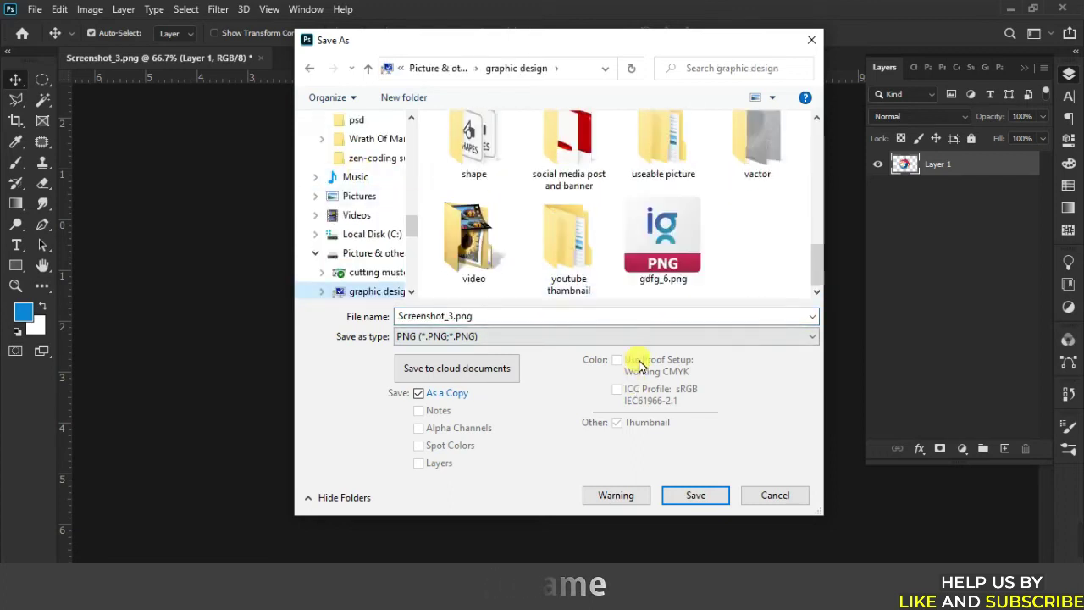
pyautogui.click(513, 342)
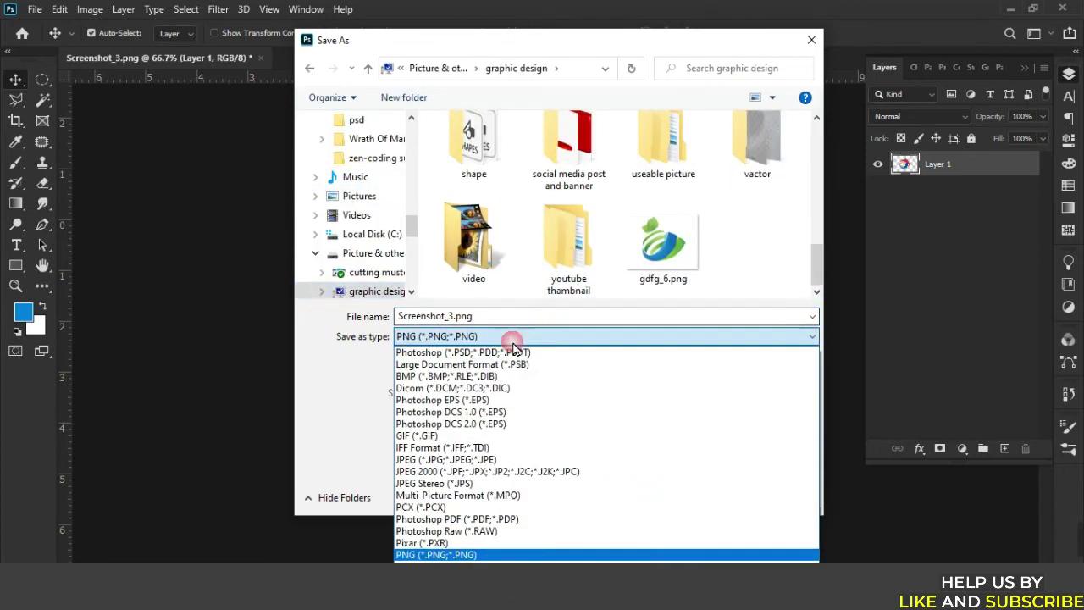
pyautogui.press('F4')
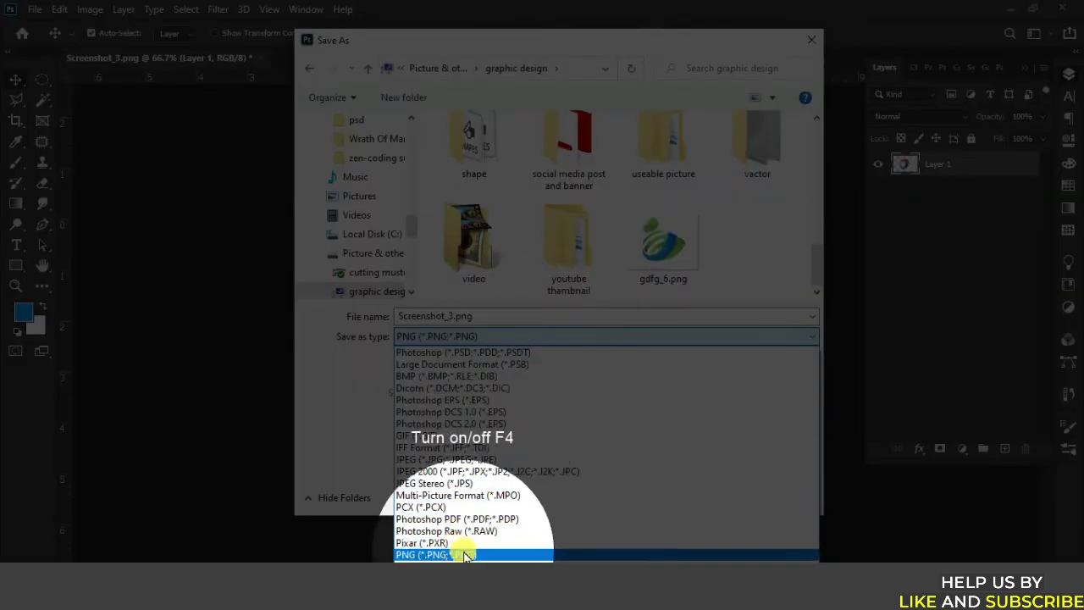
pyautogui.click(464, 555)
pyautogui.press('F4')
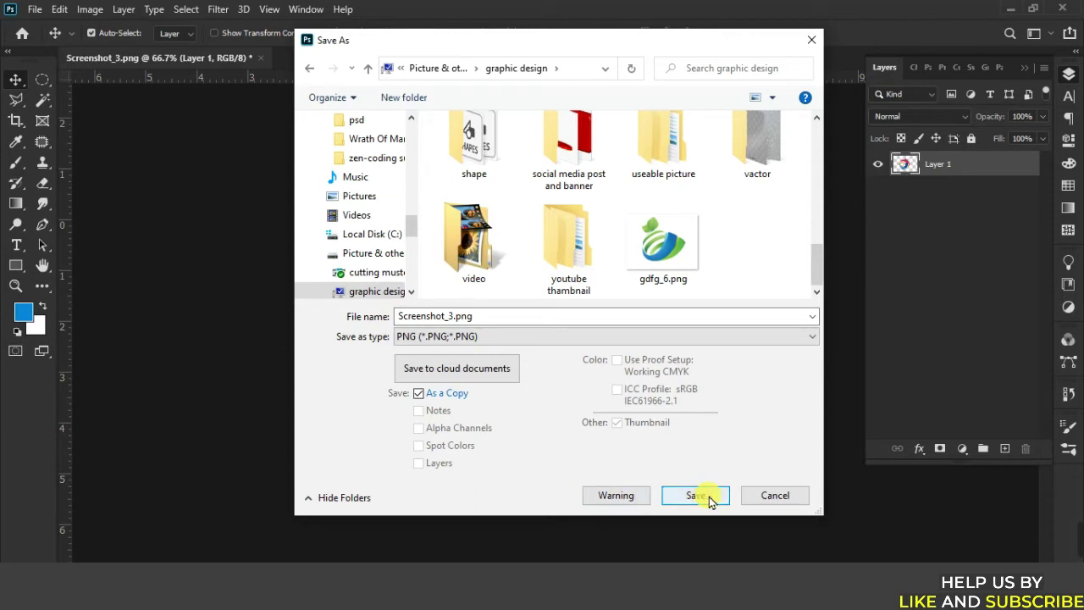
# Save the copy as dd3.png, then close Screenshot_3.png without saving changes
pyautogui.moveTo(454, 317); pyautogui.dragTo(296, 310)
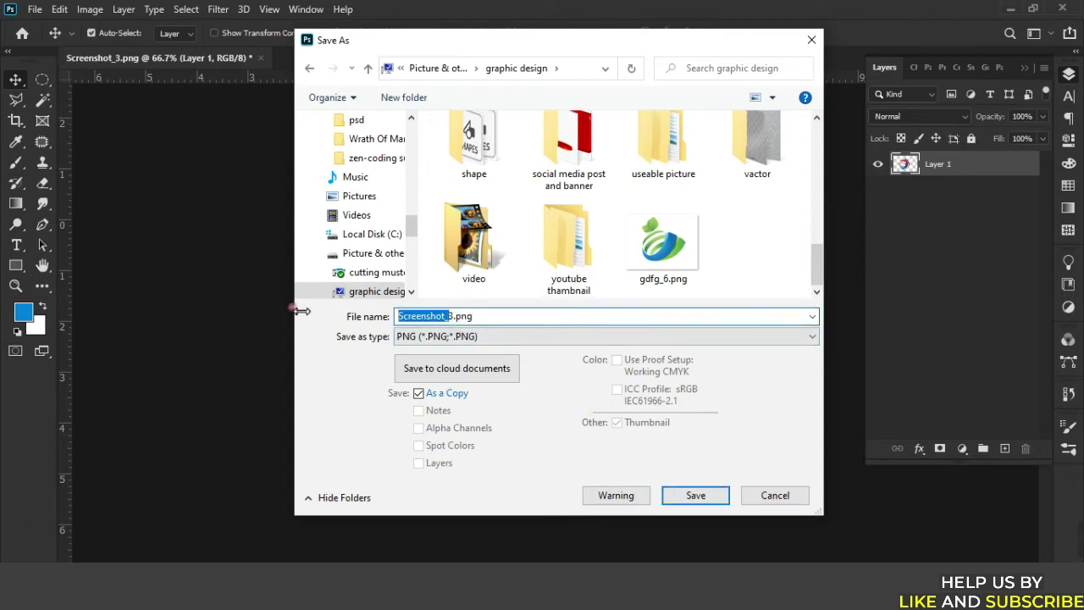
pyautogui.press('BackSpace')
pyautogui.write('dd3')
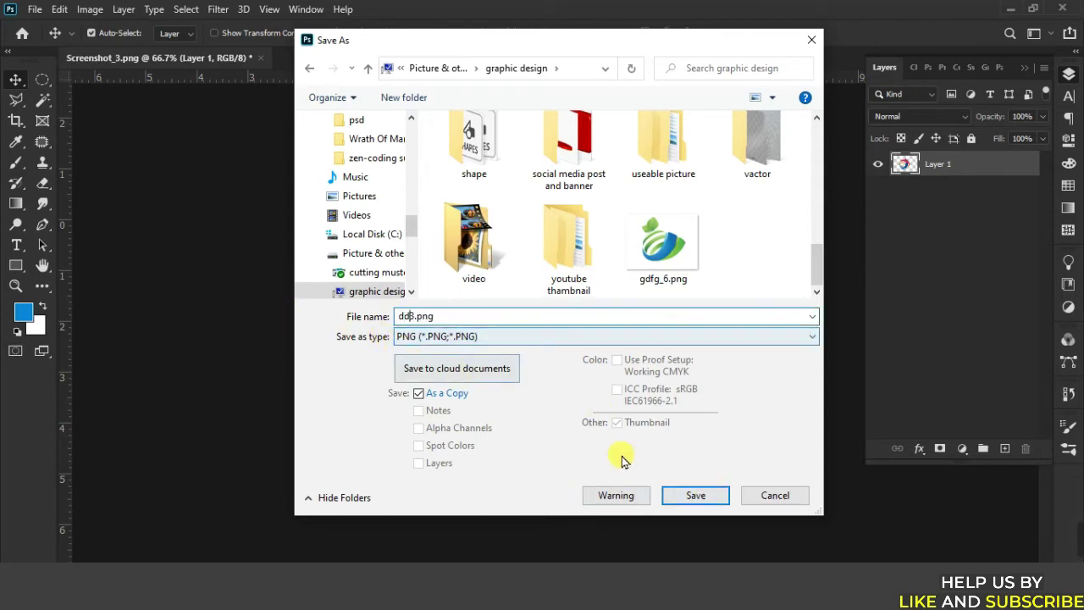
pyautogui.click(686, 497)
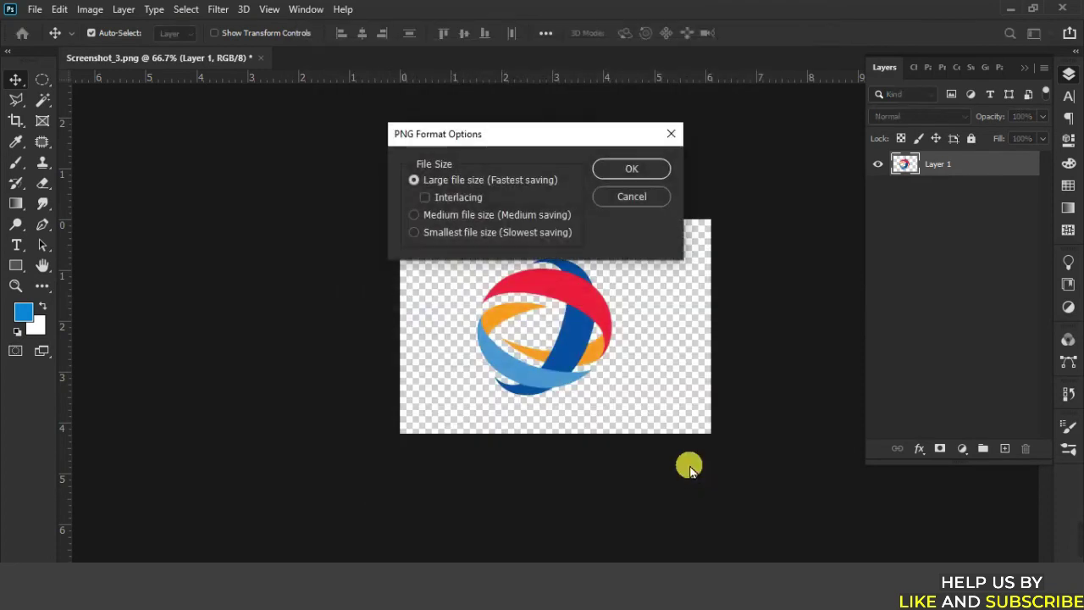
pyautogui.click(647, 170)
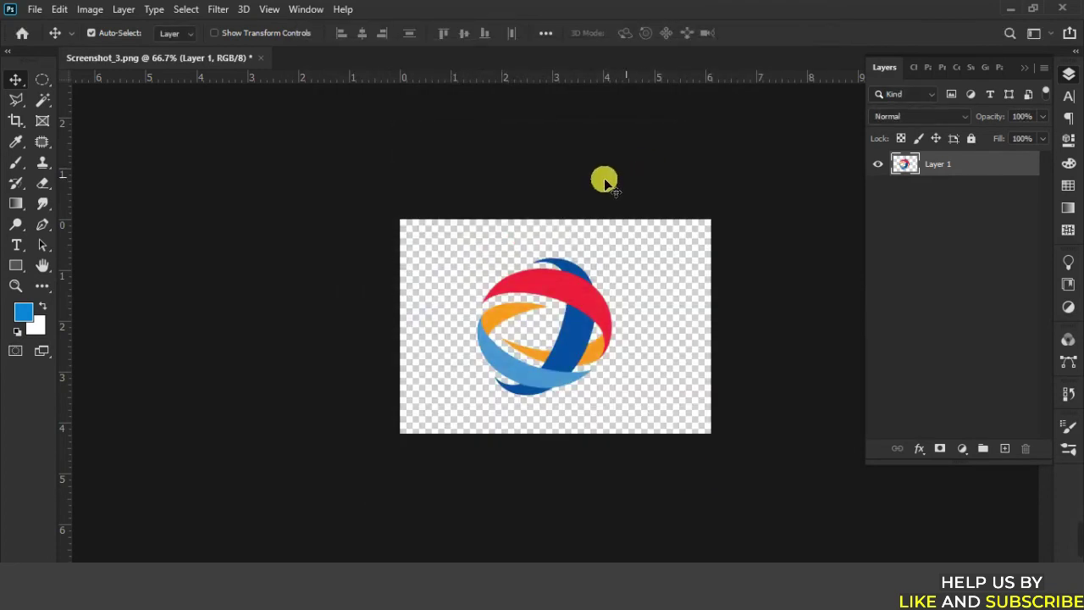
pyautogui.click(261, 59)
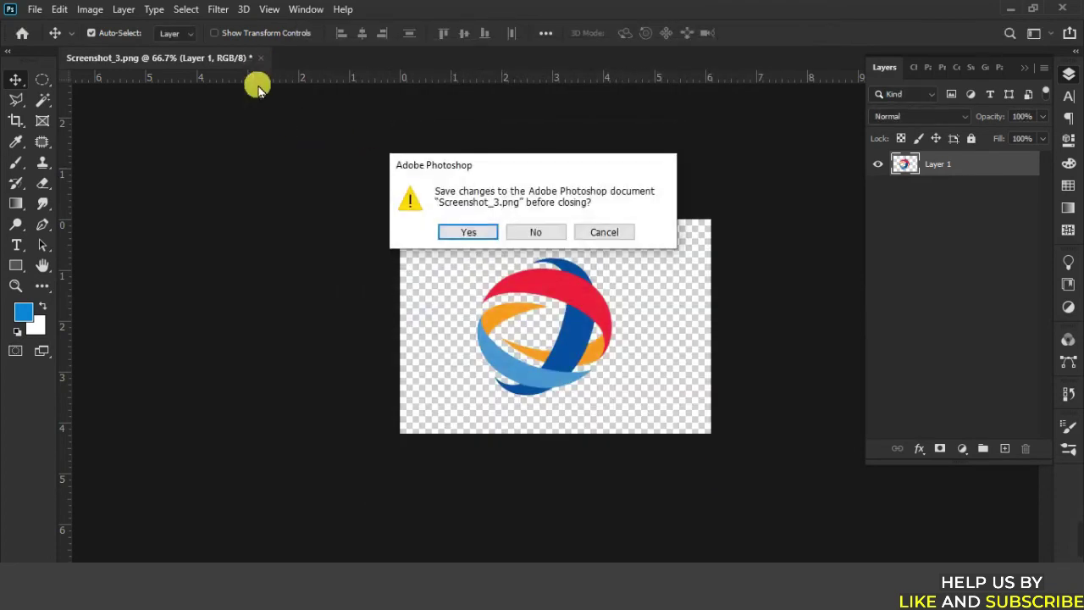
pyautogui.click(535, 237)
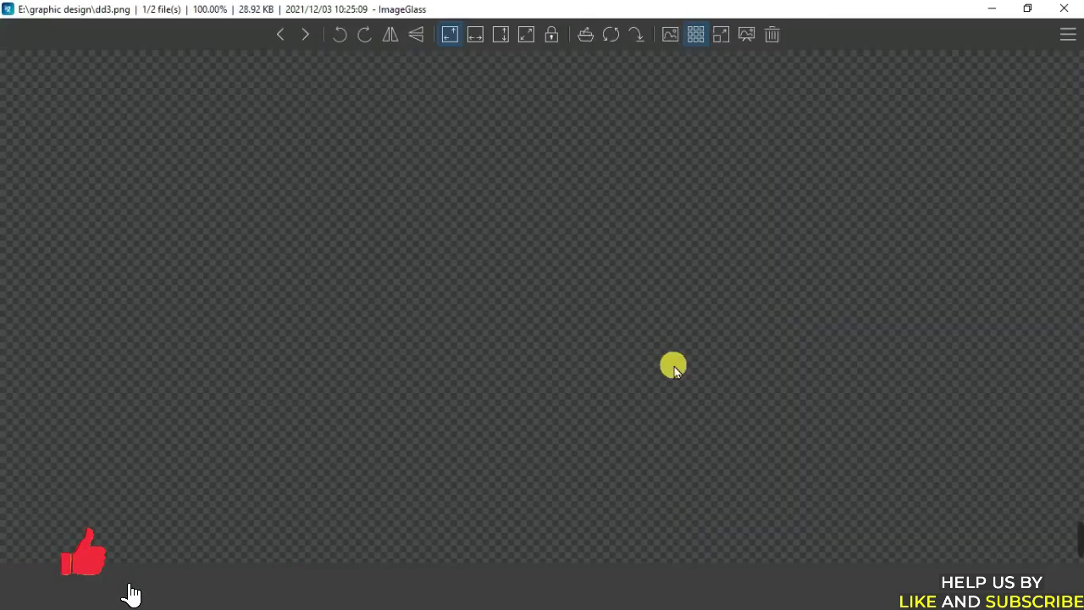
# Zoom in and out on dd3.png in ImageGlass to inspect its transparent background
pyautogui.scroll(-1, 619, 368)
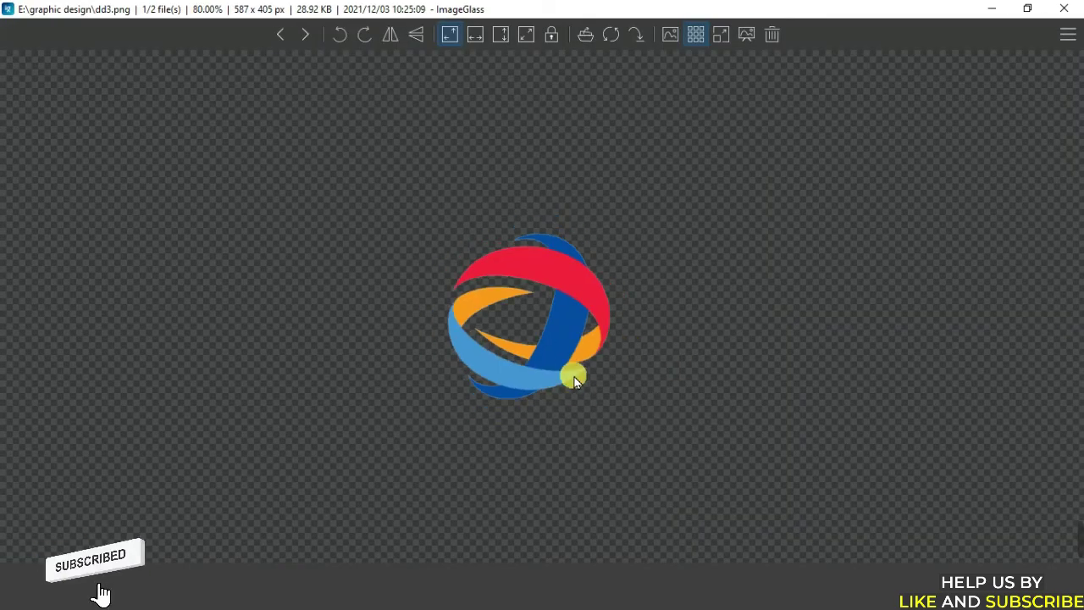
pyautogui.scroll(-2, 580, 386)
pyautogui.scroll(1, 584, 394)
pyautogui.scroll(1, 584, 395)
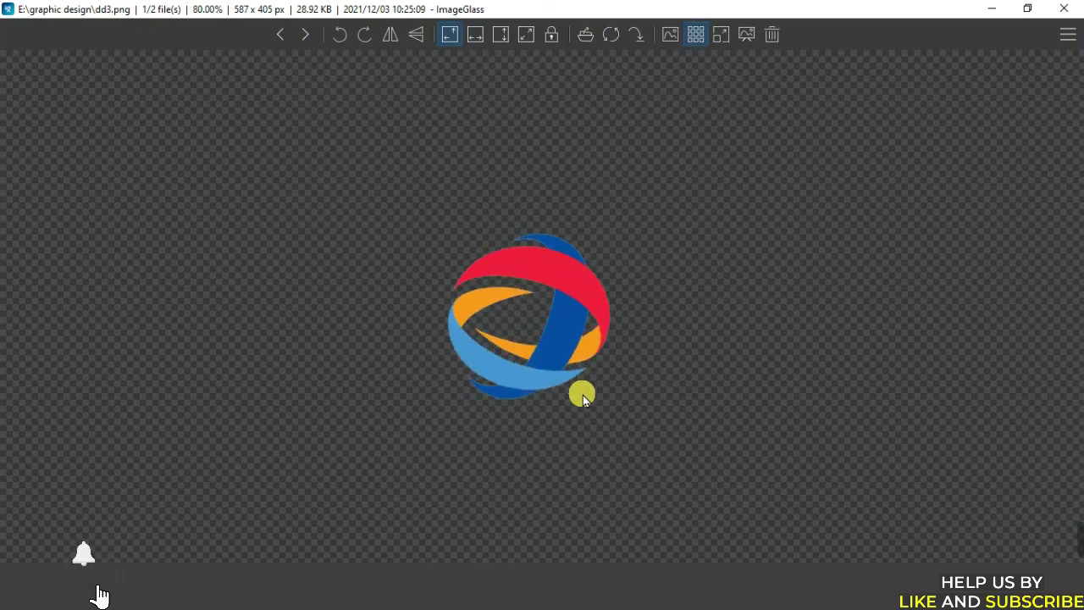
pyautogui.scroll(2, 585, 393)
pyautogui.scroll(2, 588, 396)
pyautogui.scroll(-3, 592, 400)
pyautogui.scroll(-3, 592, 400)
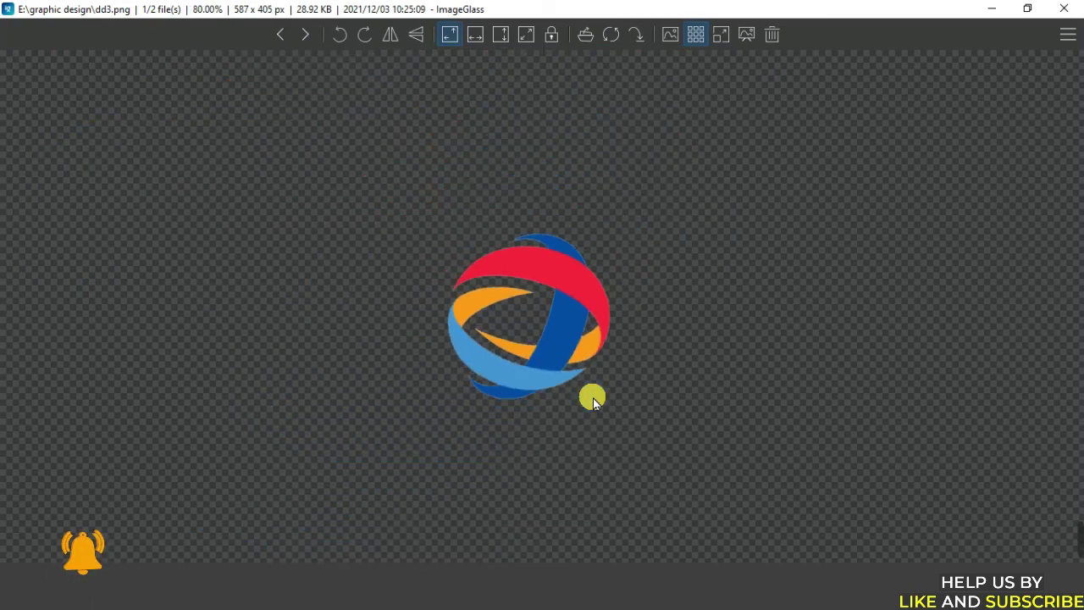
pyautogui.scroll(-2, 592, 400)
pyautogui.scroll(1, 462, 141)
pyautogui.scroll(1, 519, 239)
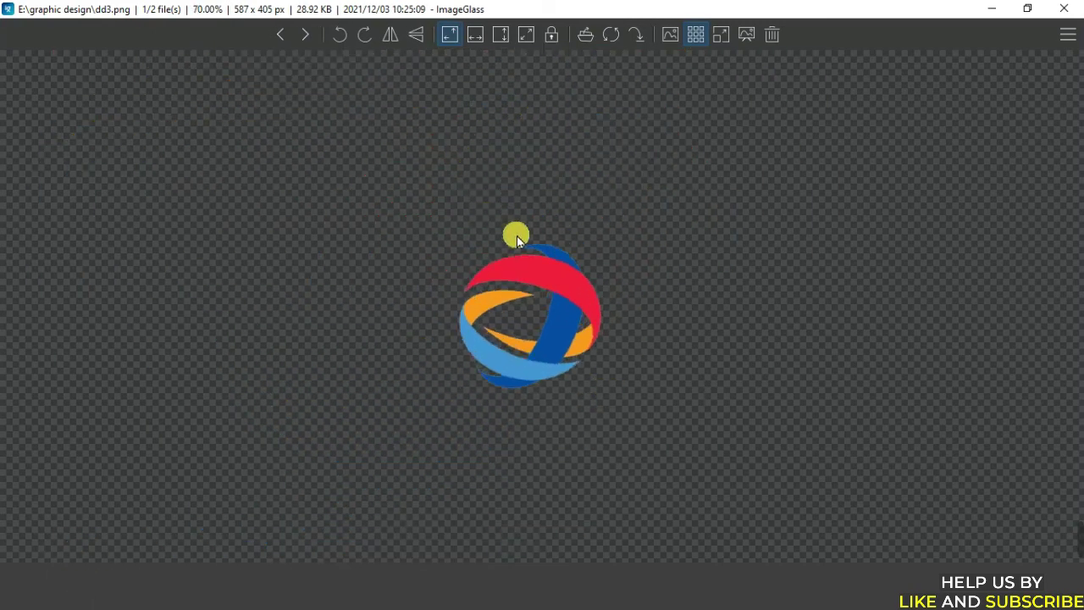
pyautogui.scroll(4, 465, 201)
pyautogui.scroll(-4, 341, 184)
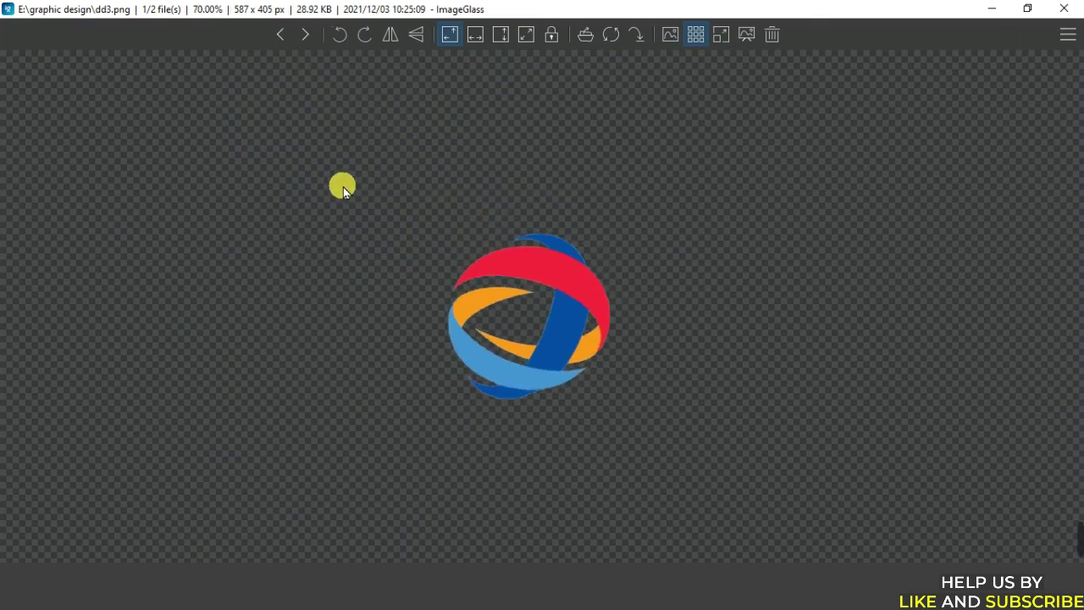
# Inspect gdfg_6.png's transparency, then close ImageGlass
pyautogui.click(305, 34)
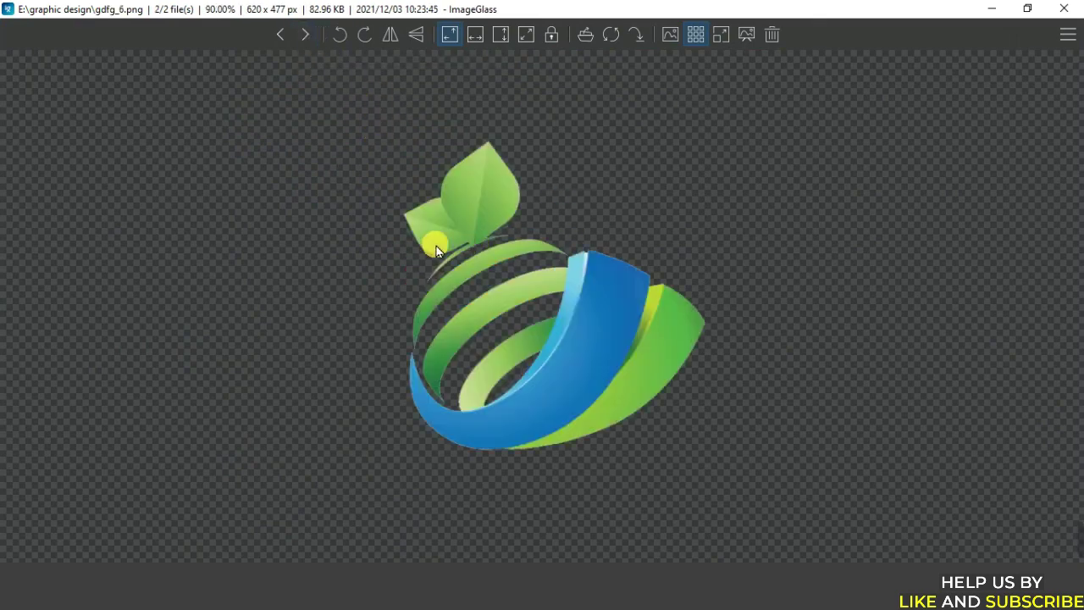
pyautogui.scroll(-6, 382, 313)
pyautogui.scroll(6, 382, 315)
pyautogui.scroll(5, 382, 315)
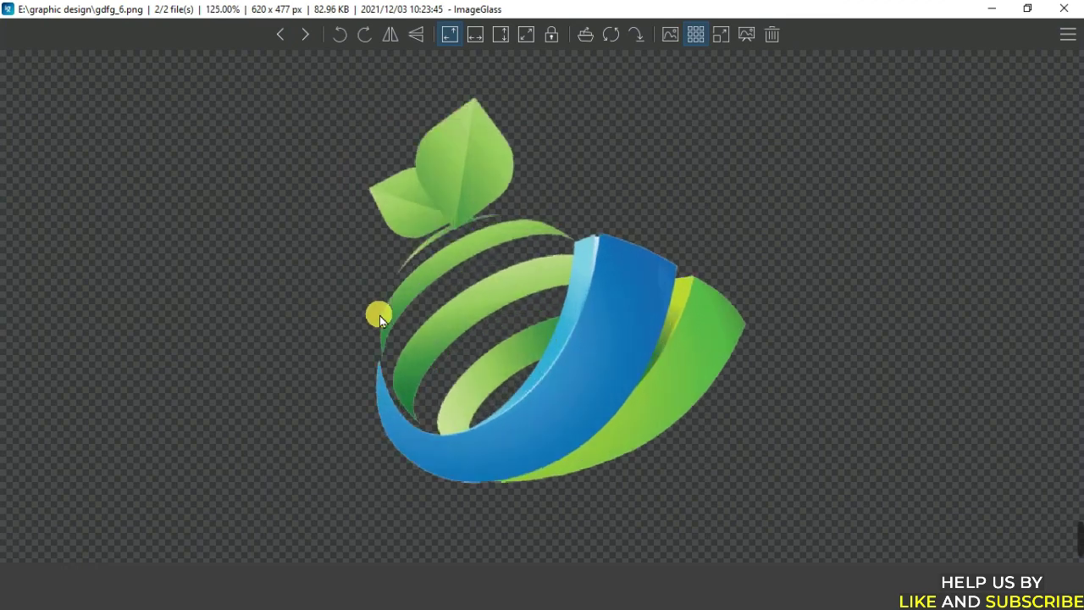
pyautogui.scroll(-7, 379, 315)
pyautogui.scroll(-2, 508, 330)
pyautogui.scroll(3, 622, 347)
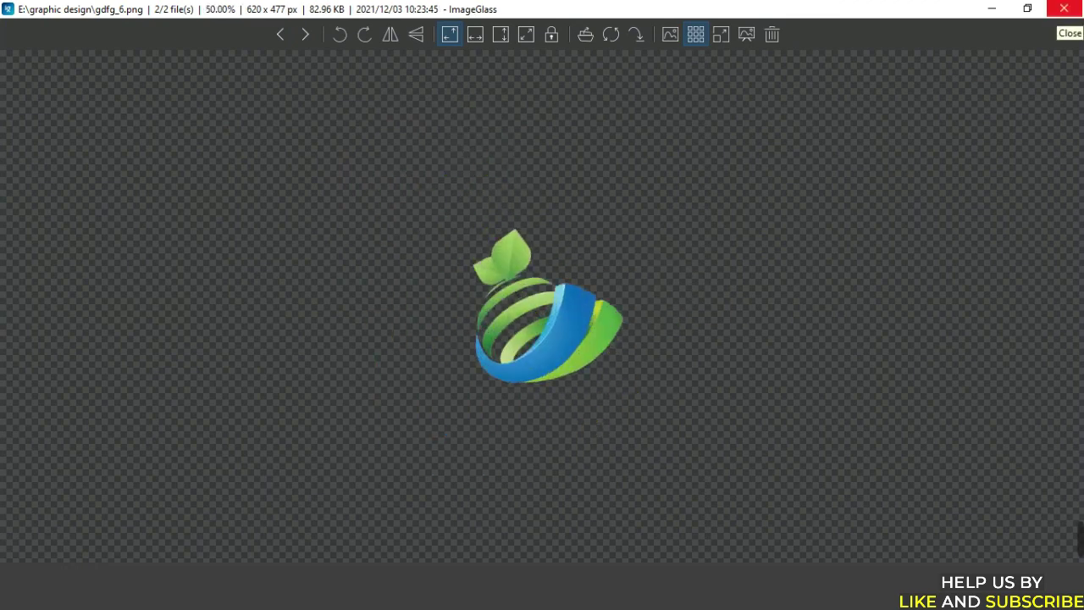
pyautogui.press('Escape')
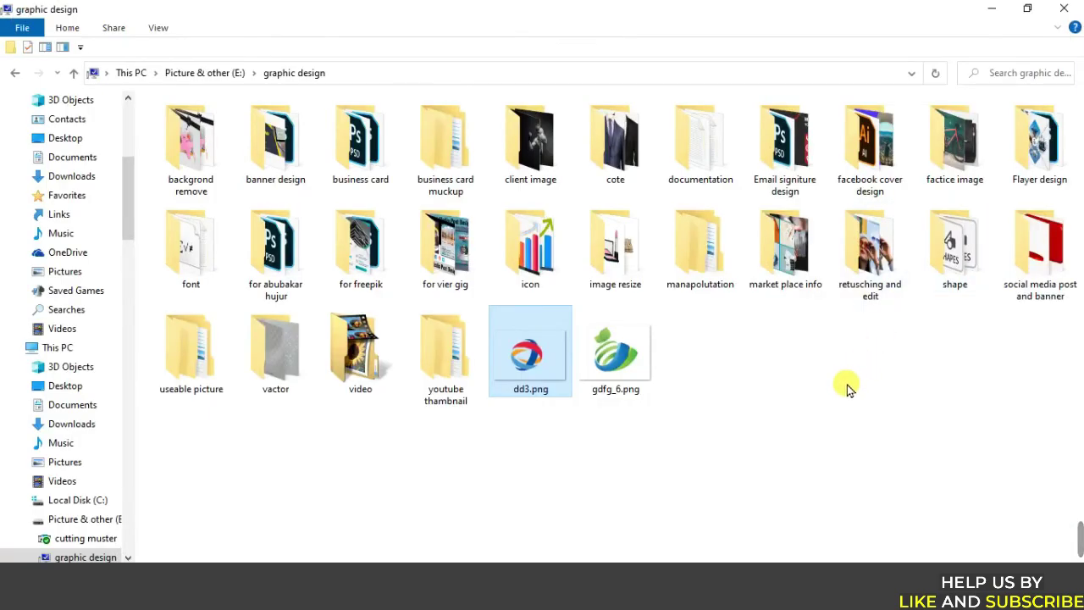